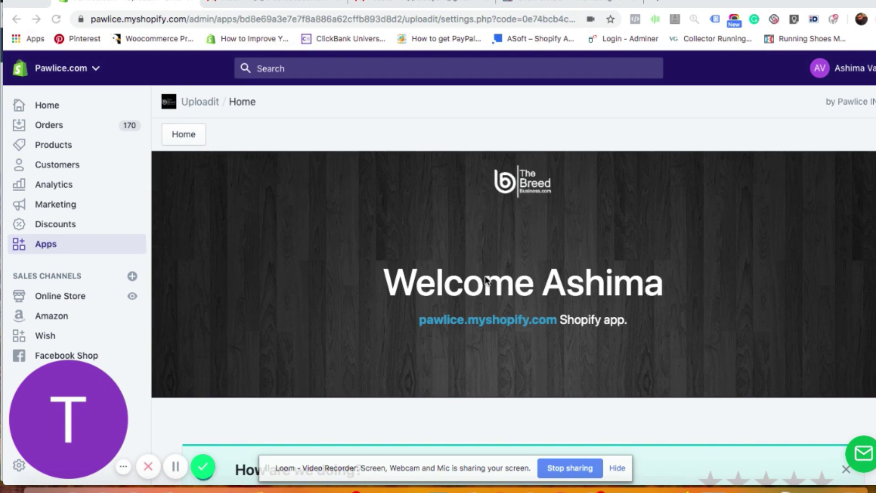
# Step: Scroll through the Uploadit welcome page to review its contents
pyautogui.scroll(-3, 711, 274)
pyautogui.scroll(3, 712, 273)
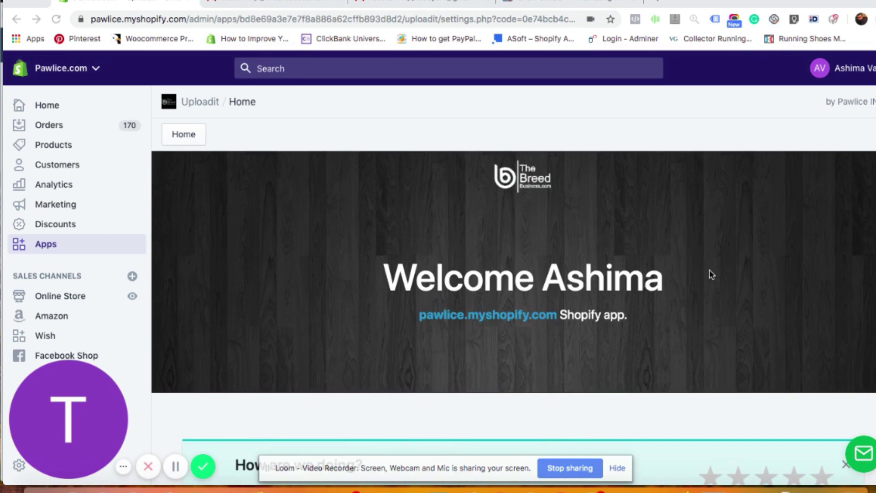
pyautogui.scroll(-3, 711, 273)
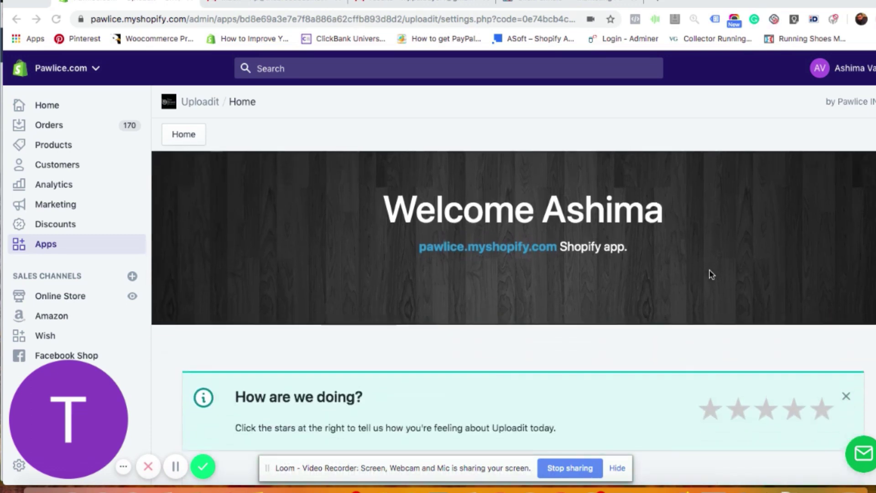
pyautogui.scroll(3, 711, 274)
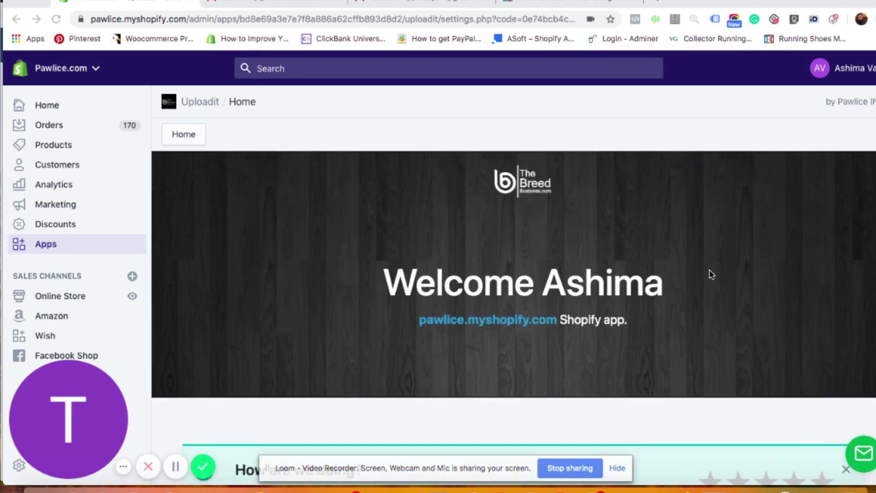
pyautogui.scroll(-10, 532, 371)
pyautogui.scroll(10, 531, 368)
pyautogui.scroll(-3, 683, 297)
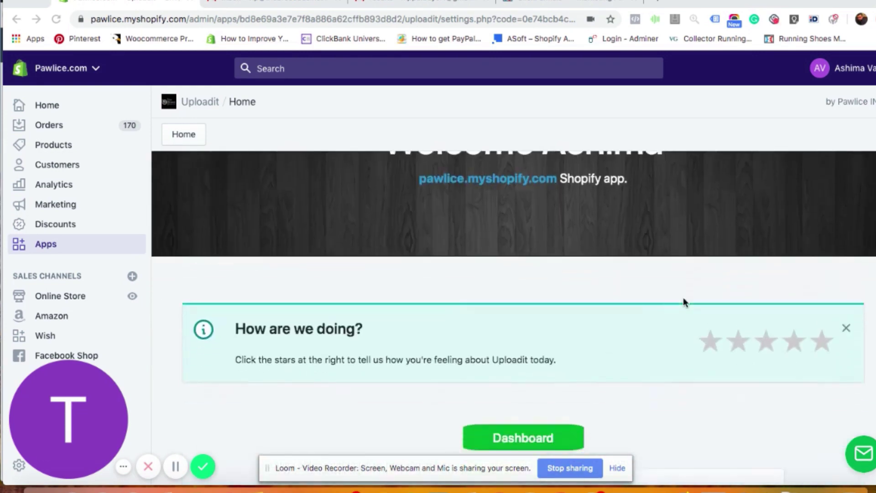
pyautogui.scroll(-3, 683, 297)
pyautogui.scroll(5, 581, 338)
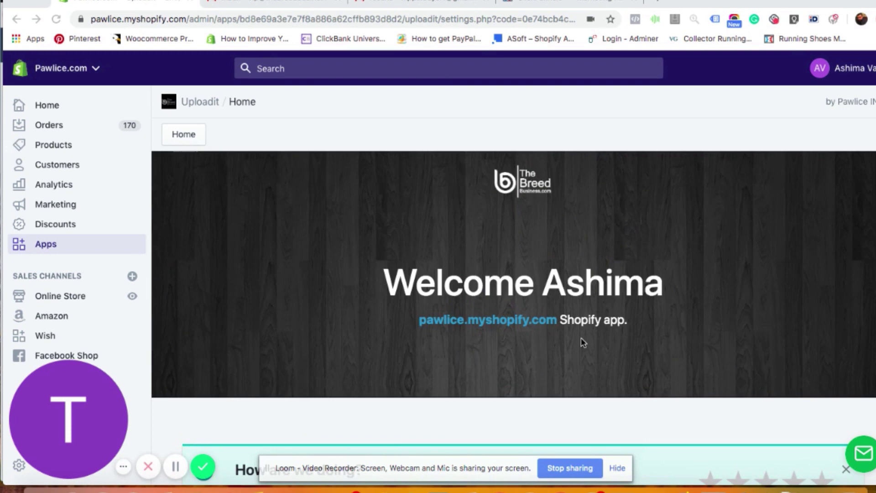
pyautogui.scroll(-5, 581, 337)
pyautogui.scroll(-1, 672, 345)
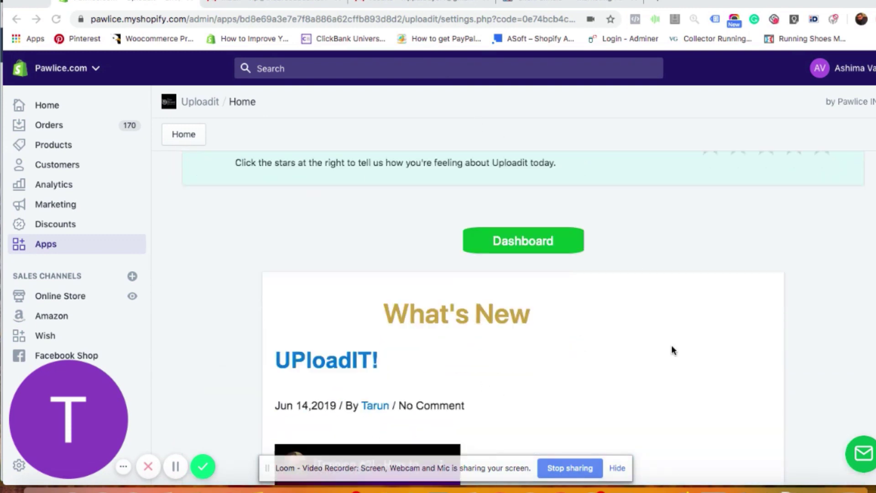
pyautogui.scroll(-3, 671, 345)
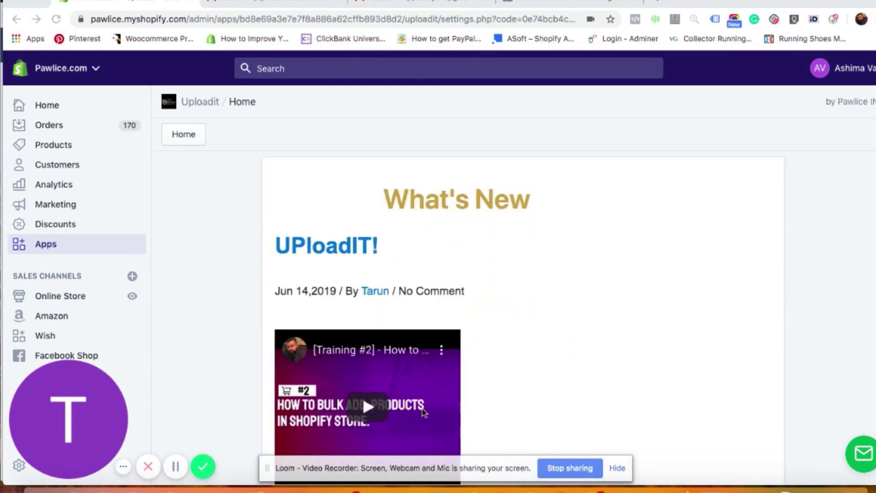
pyautogui.scroll(-2, 582, 377)
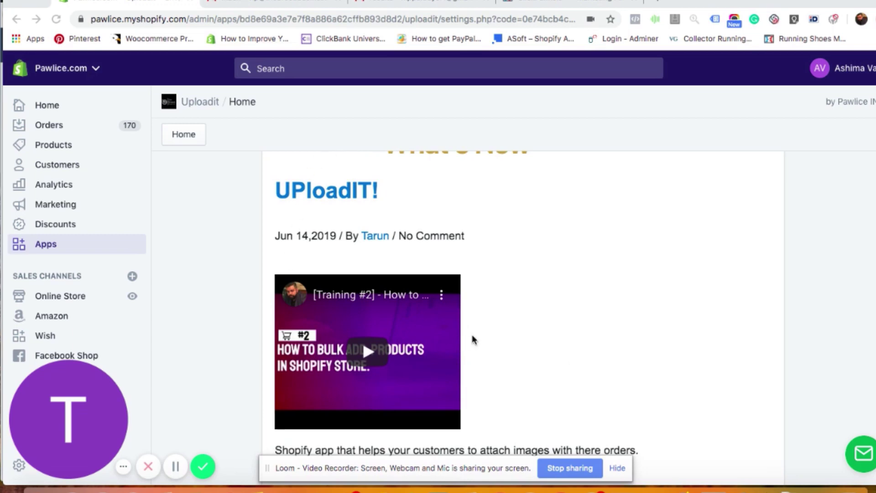
pyautogui.scroll(4, 472, 339)
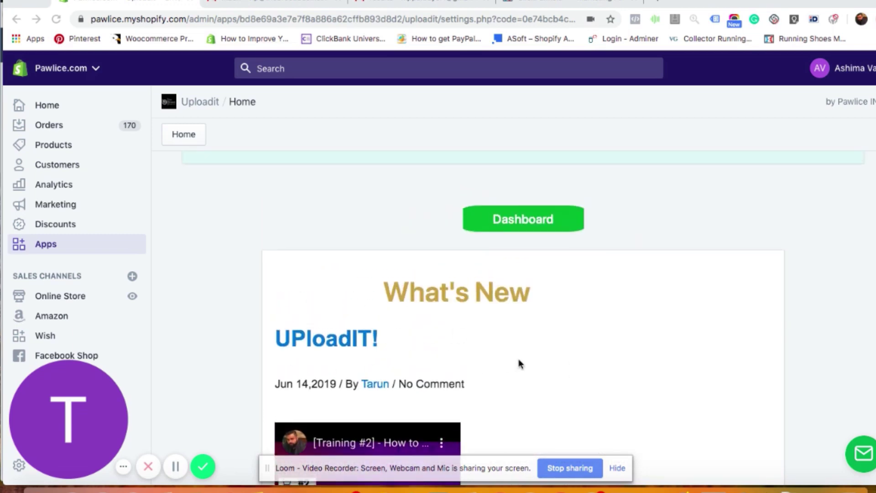
pyautogui.scroll(-4, 596, 343)
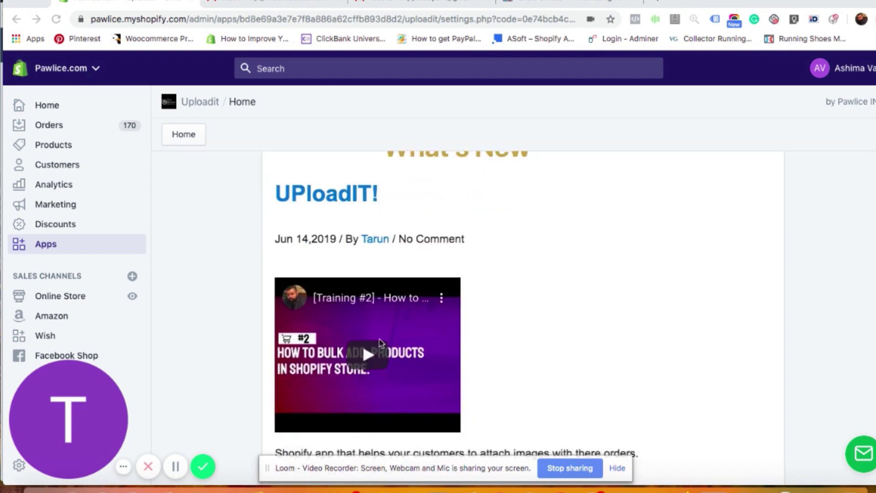
pyautogui.scroll(-10, 520, 351)
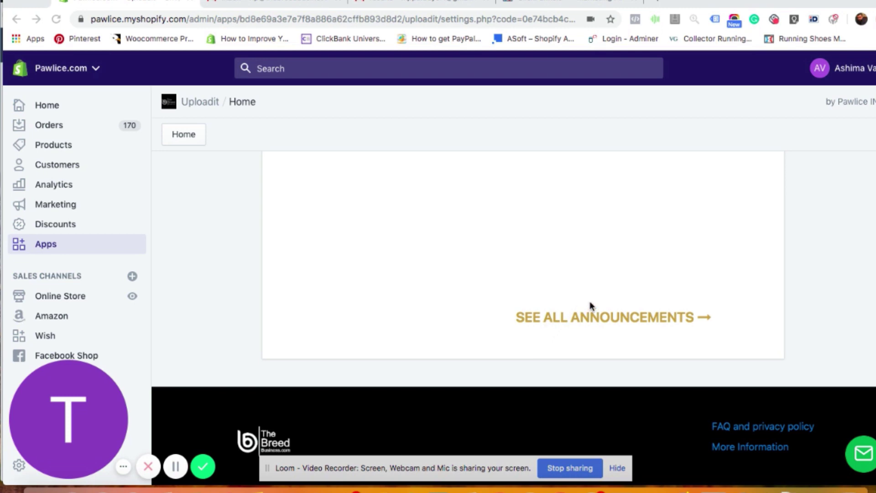
pyautogui.scroll(5, 590, 303)
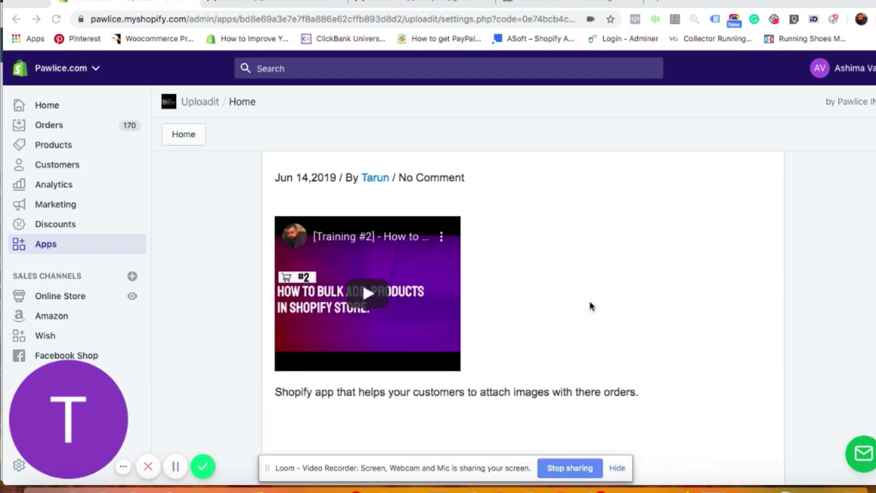
pyautogui.scroll(5, 590, 303)
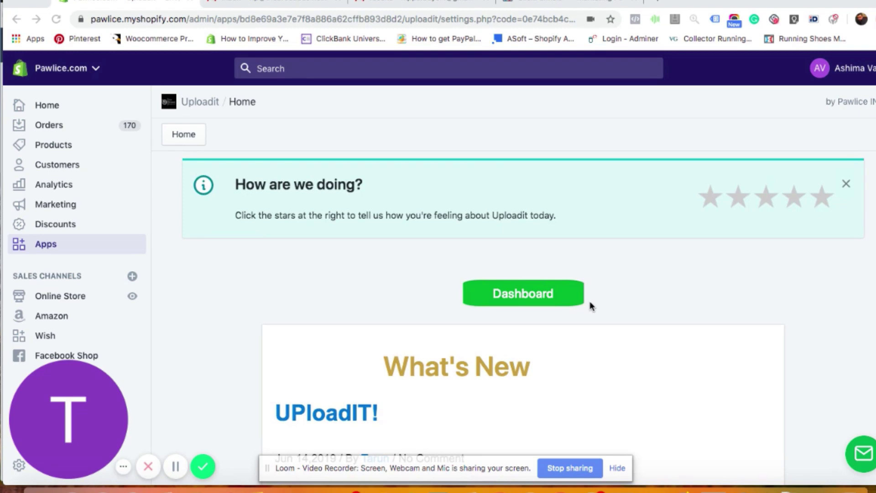
pyautogui.scroll(4, 590, 304)
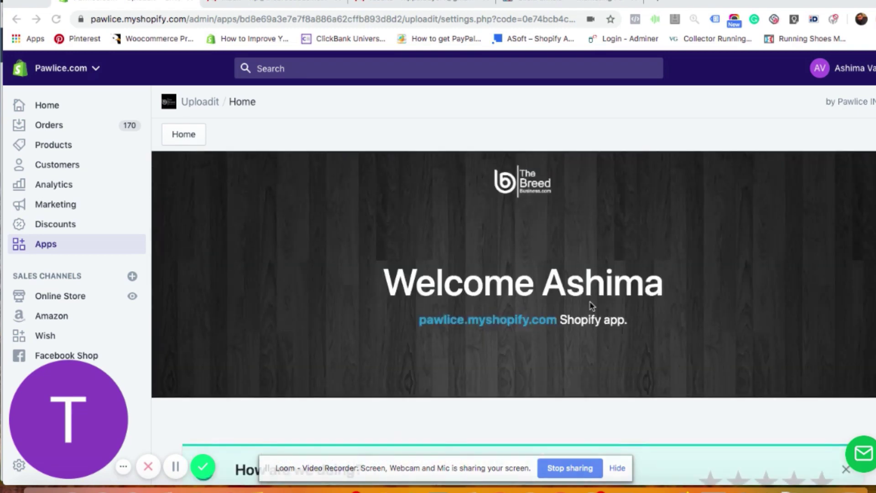
pyautogui.scroll(-2, 591, 306)
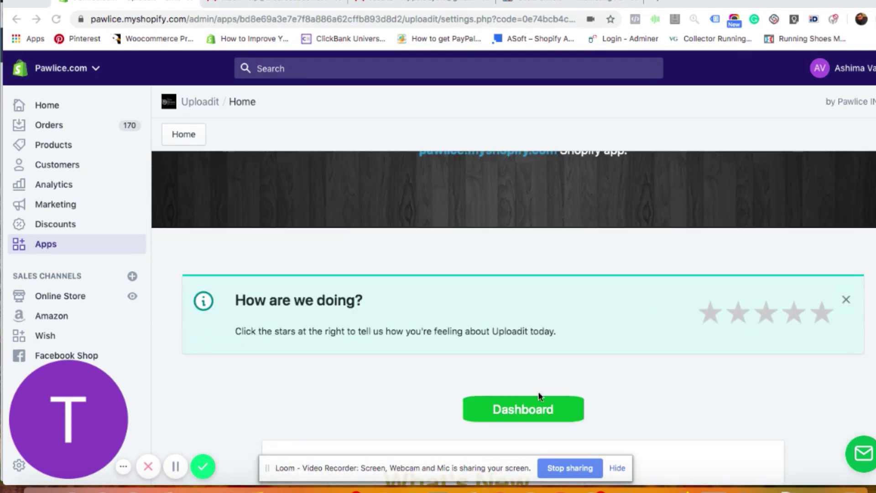
# Step: Open the Dashboard, view the AWS S3 credentials settings, then return to the upload sets
pyautogui.click(528, 408)
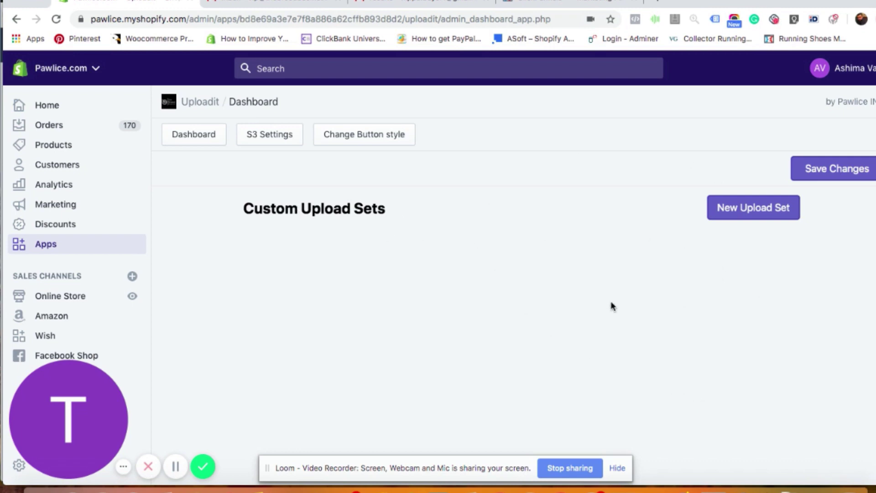
pyautogui.click(275, 136)
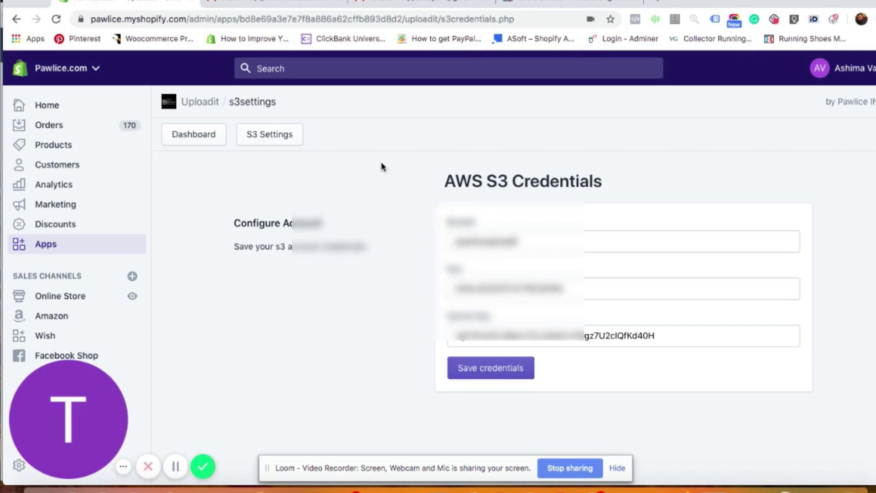
pyautogui.click(204, 141)
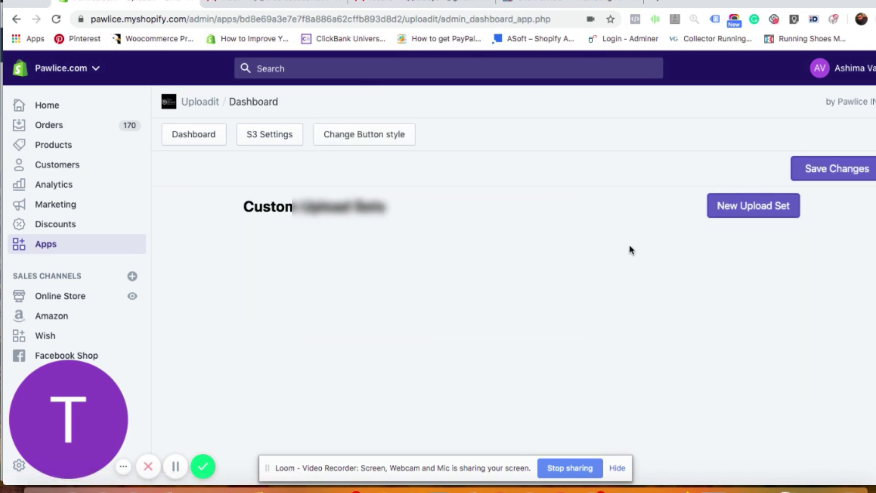
# Step: Create a new upload set, Upload Set 1, on the Dashboard
pyautogui.click(770, 212)
pyautogui.scroll(-1, 601, 407)
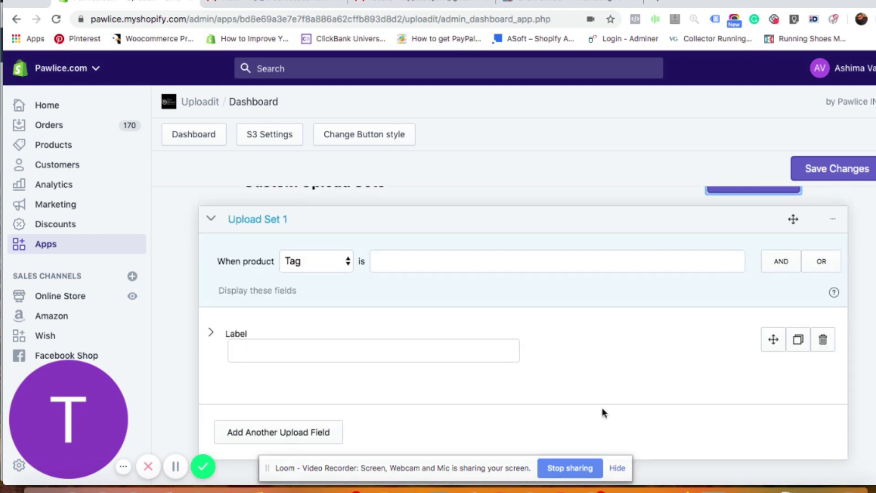
pyautogui.click(617, 468)
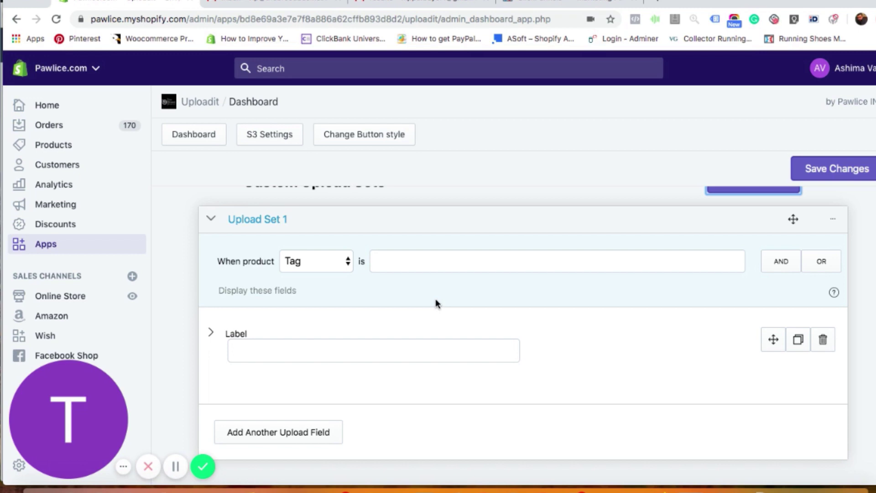
pyautogui.scroll(1, 388, 312)
pyautogui.scroll(-1, 389, 313)
# Step: Change Upload Set 1's When product condition from Tag to URL, leaving the value empty
pyautogui.click(329, 266)
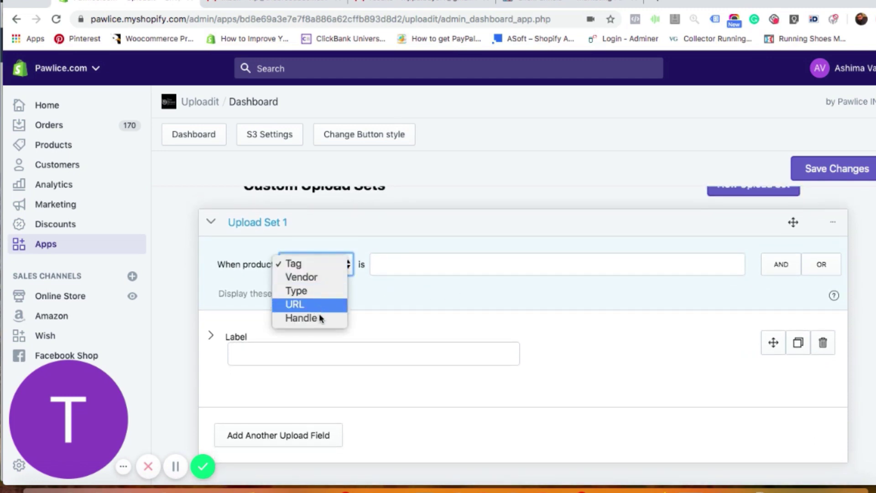
pyautogui.click(308, 264)
pyautogui.click(312, 264)
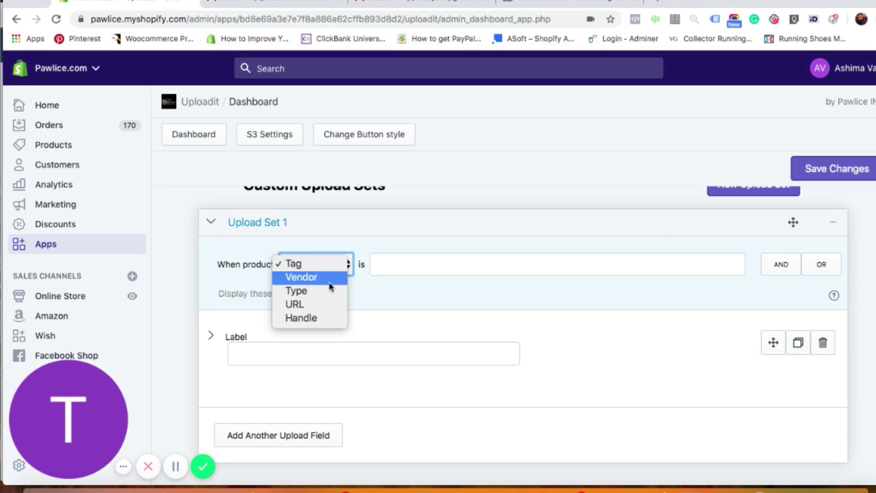
pyautogui.click(303, 306)
pyautogui.click(525, 270)
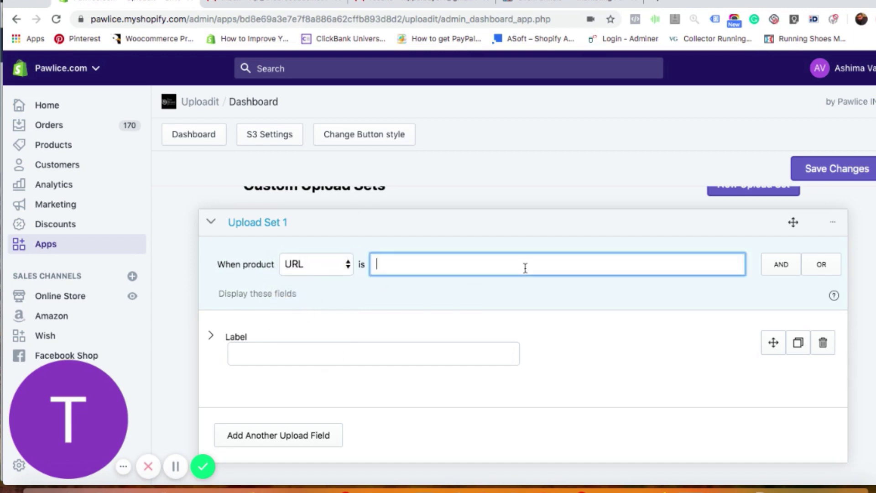
pyautogui.click(404, 313)
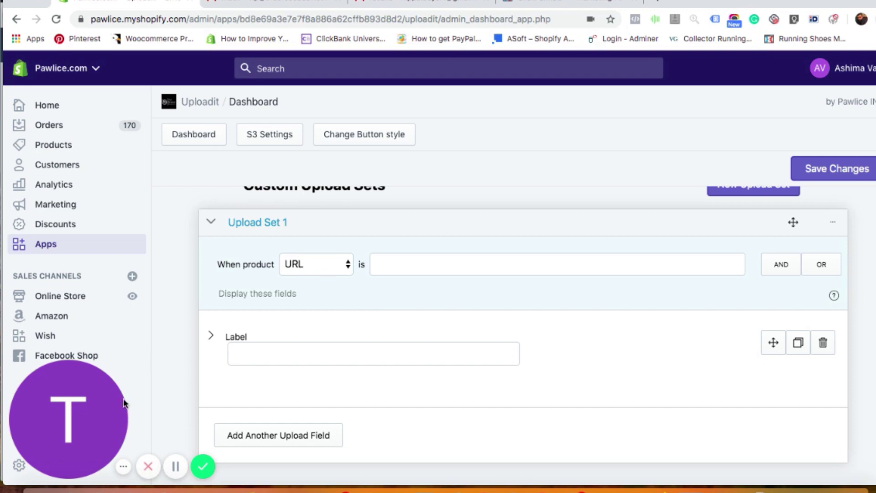
pyautogui.scroll(-1, 176, 476)
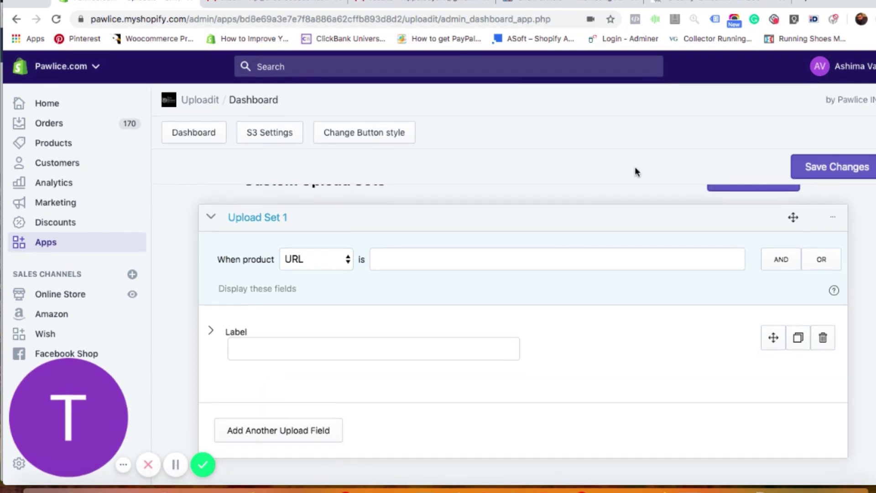
# Step: Copy the Creamy Unicorn mug page's address and return to Uploadit's URL condition field
pyautogui.click(728, 2)
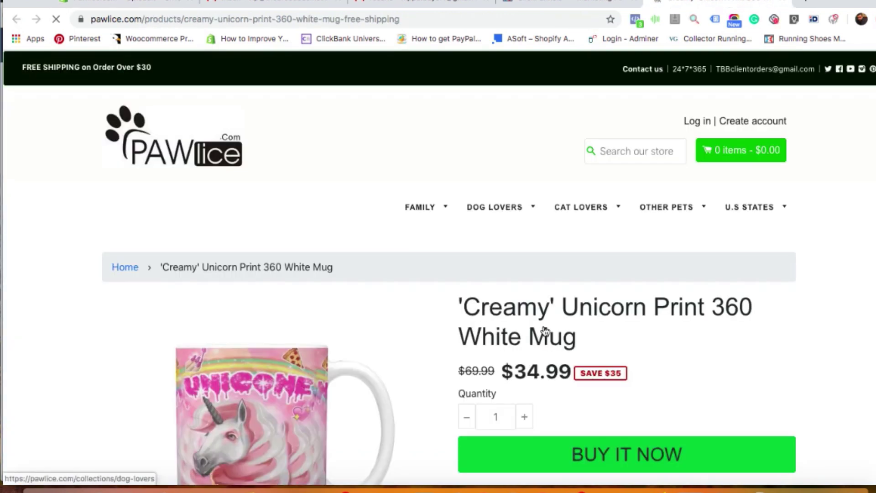
pyautogui.scroll(-3, 543, 332)
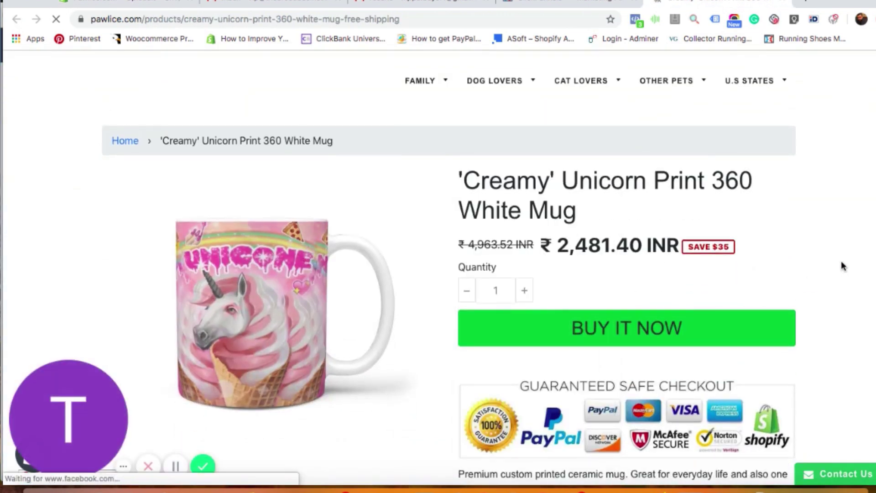
pyautogui.scroll(-2, 841, 263)
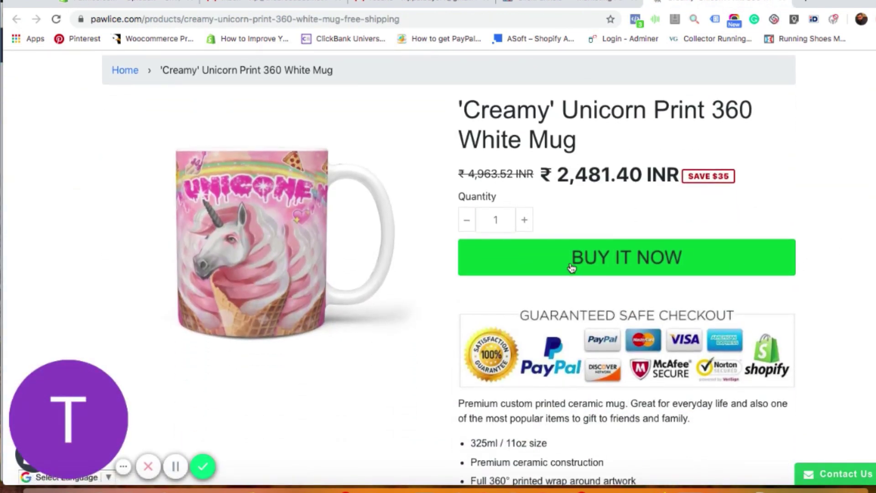
pyautogui.scroll(1, 782, 199)
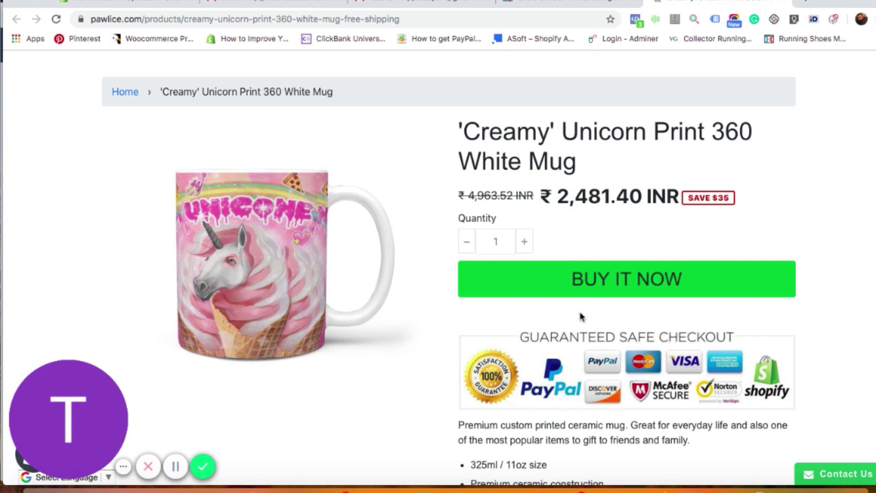
pyautogui.scroll(-1, 581, 316)
pyautogui.scroll(2, 580, 315)
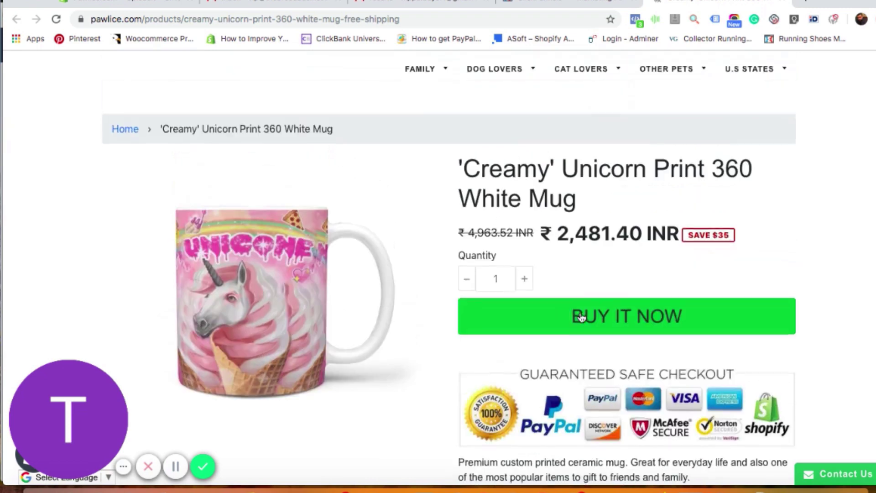
pyautogui.click(315, 18)
pyautogui.press('super+c')
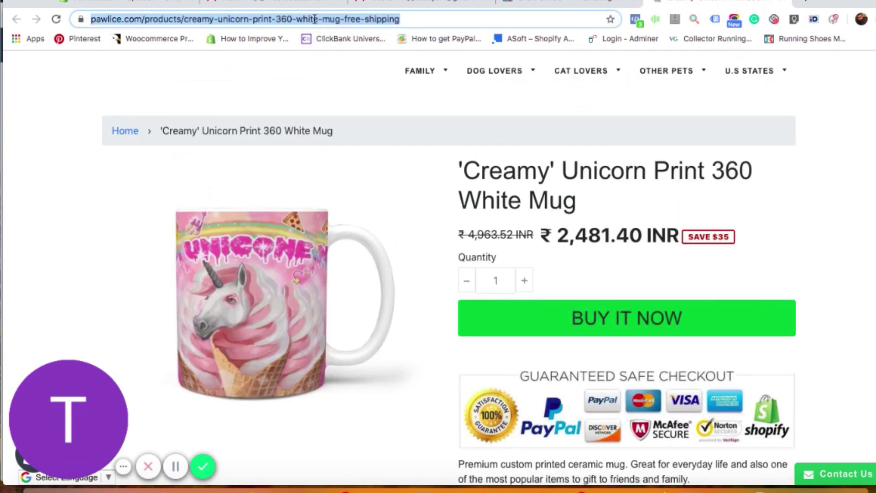
pyautogui.click(131, 2)
pyautogui.click(424, 259)
# Step: Paste the mug URL as the condition and set Label and Field Name to 'Click here to upload'
pyautogui.press('super+v')
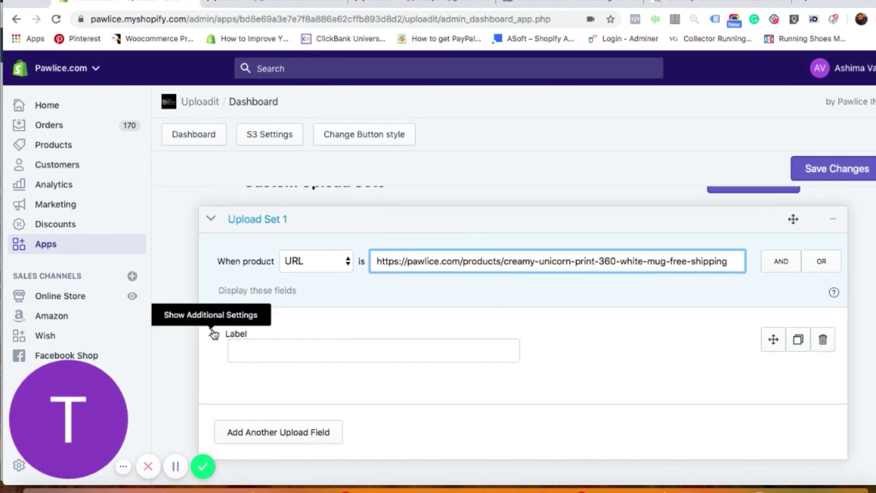
pyautogui.click(211, 332)
pyautogui.scroll(-3, 389, 389)
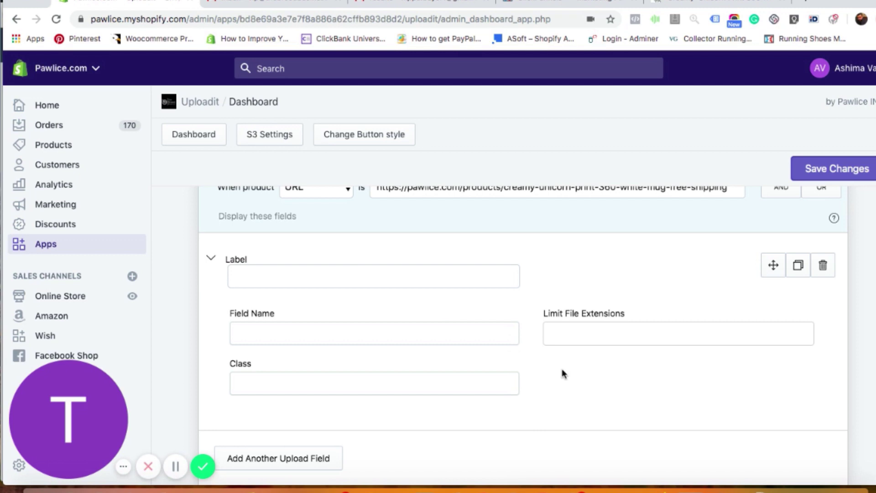
pyautogui.click(329, 333)
pyautogui.click(321, 278)
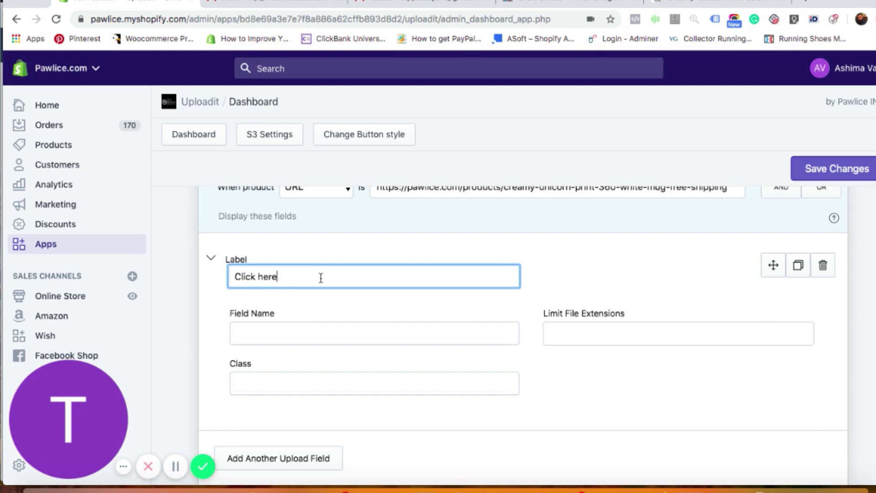
pyautogui.write('Click here to upload')
pyautogui.hotkey('ctrl', 'a')
pyautogui.hotkey('ctrl', 'c')
pyautogui.click(301, 338)
pyautogui.hotkey('ctrl', 'v')
pyautogui.click(683, 393)
# Step: Limit the allowed file extensions to jpeg, gif and png, and save Upload Set 1
pyautogui.scroll(-1, 685, 395)
pyautogui.scroll(5, 684, 395)
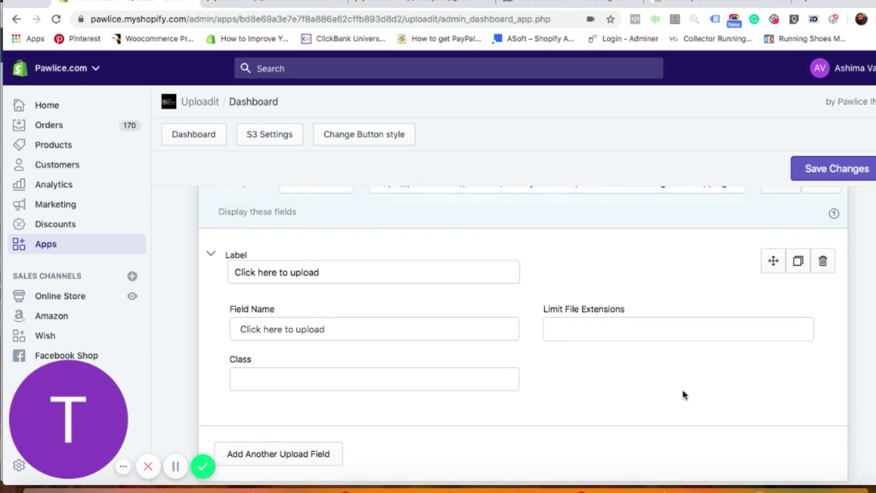
pyautogui.scroll(-5, 685, 395)
pyautogui.click(601, 315)
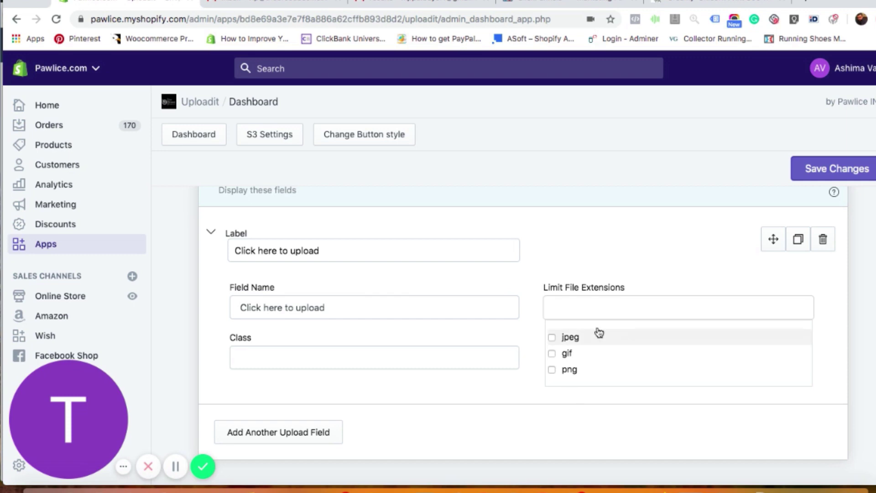
pyautogui.click(570, 340)
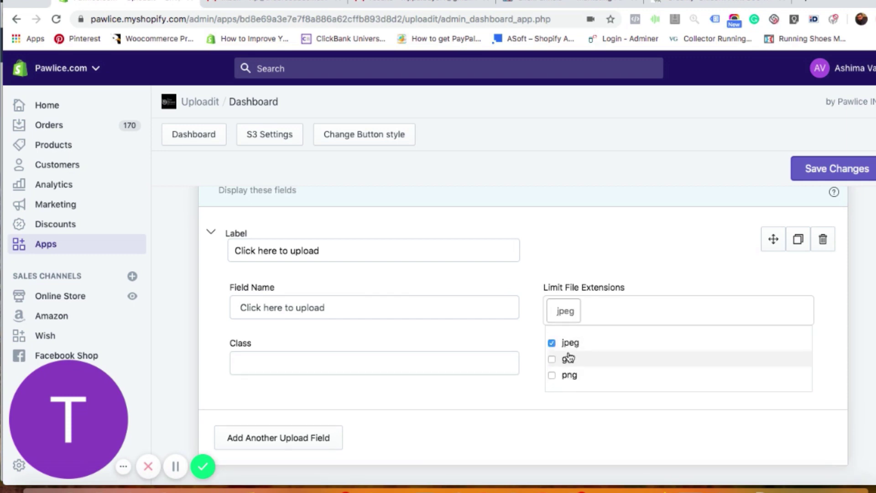
pyautogui.click(570, 359)
pyautogui.click(568, 375)
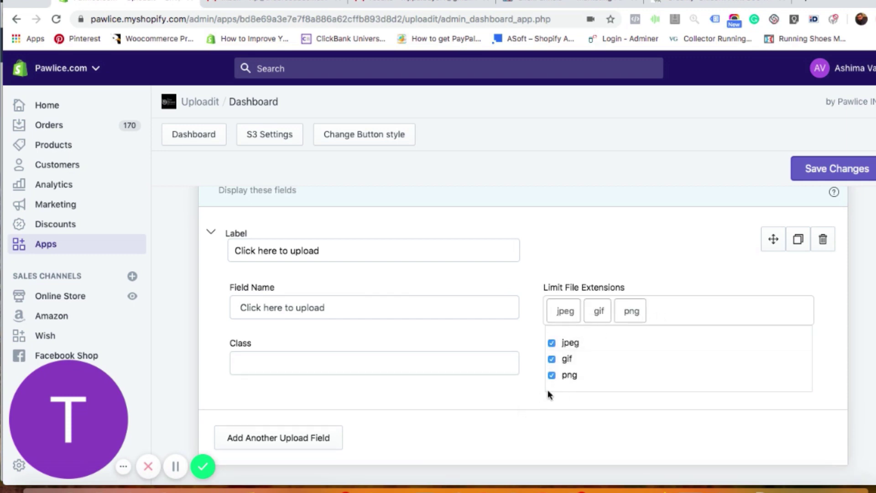
pyautogui.click(524, 406)
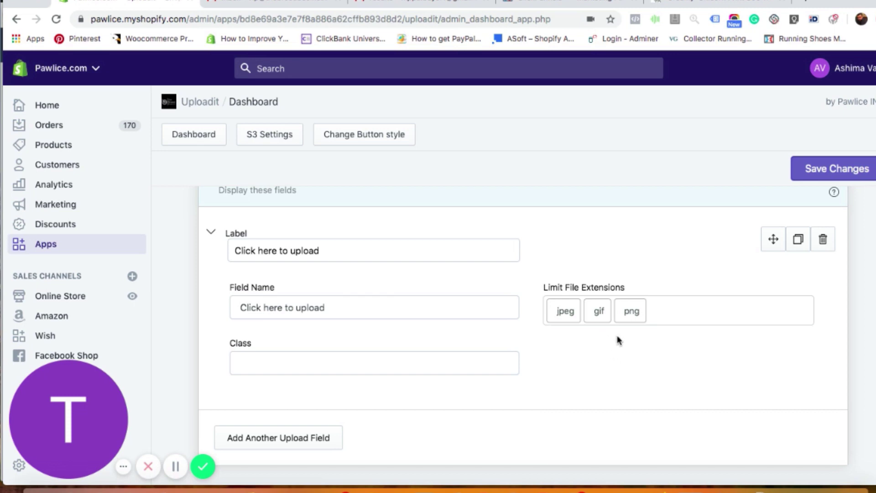
pyautogui.scroll(-1, 594, 369)
pyautogui.scroll(2, 593, 371)
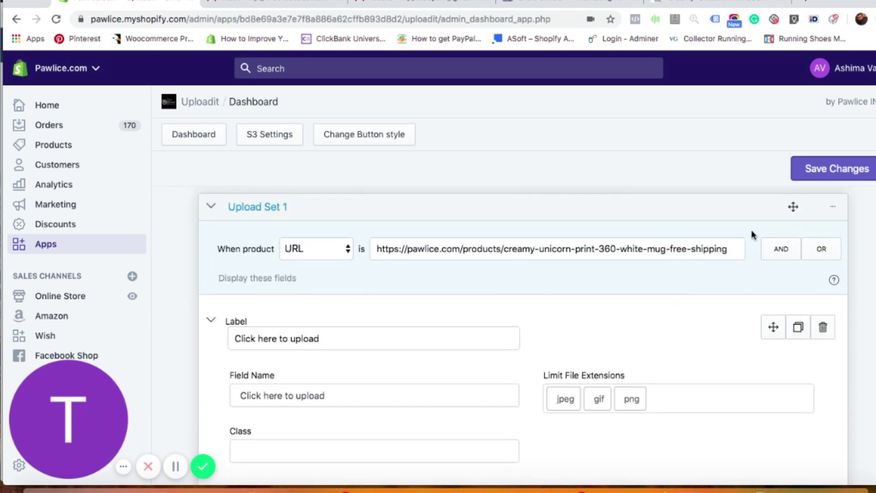
pyautogui.click(823, 179)
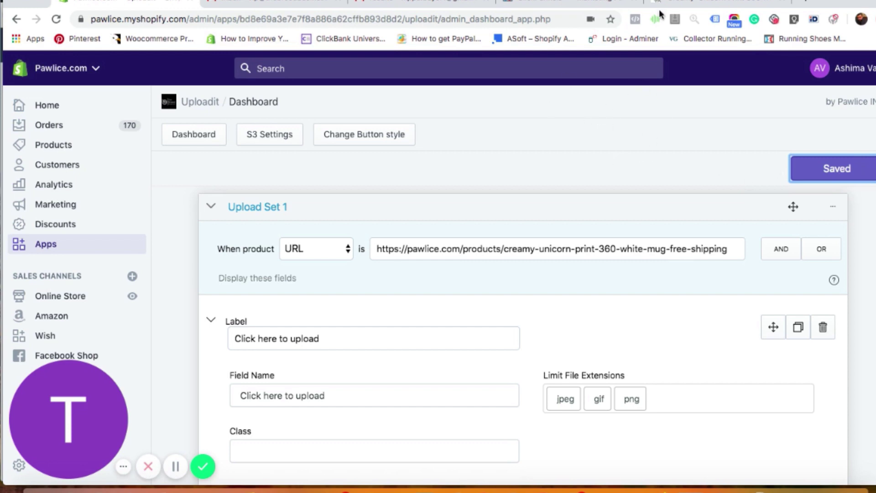
# Step: Reload the mug product page and test the new upload button, cancelling the file chooser
pyautogui.click(720, 1)
pyautogui.click(412, 19)
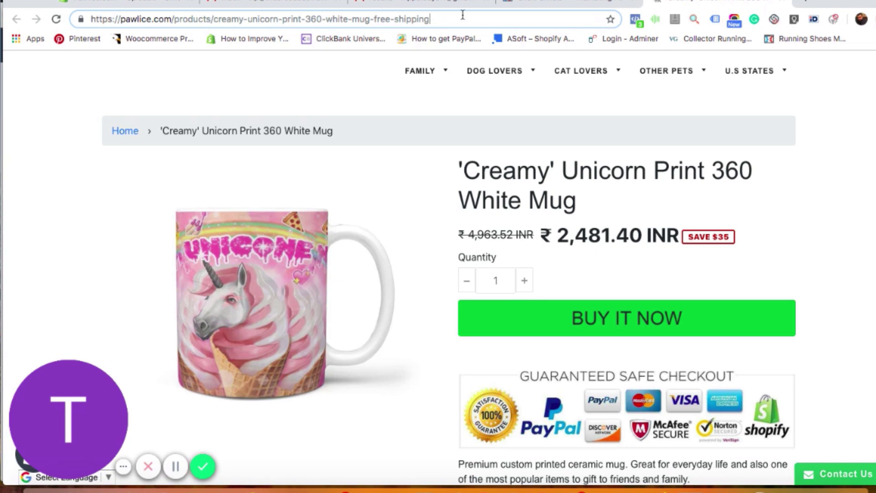
pyautogui.press('Return')
pyautogui.scroll(-3, 684, 329)
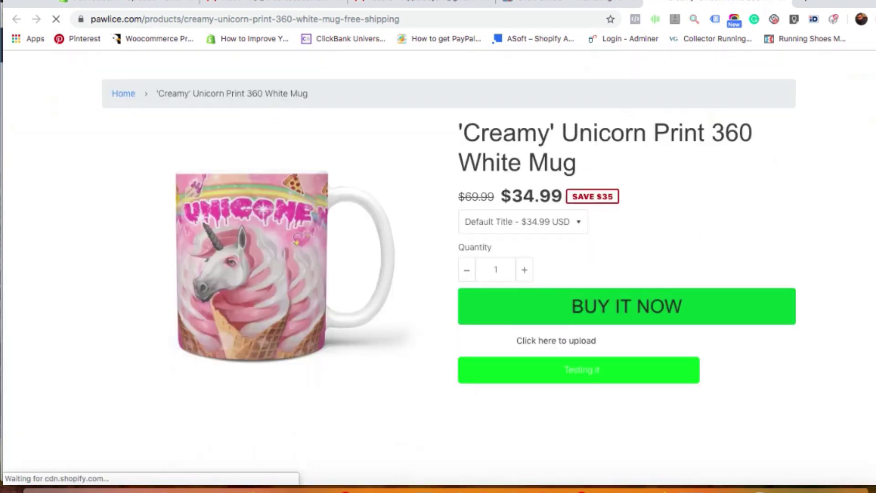
pyautogui.scroll(-1, 566, 406)
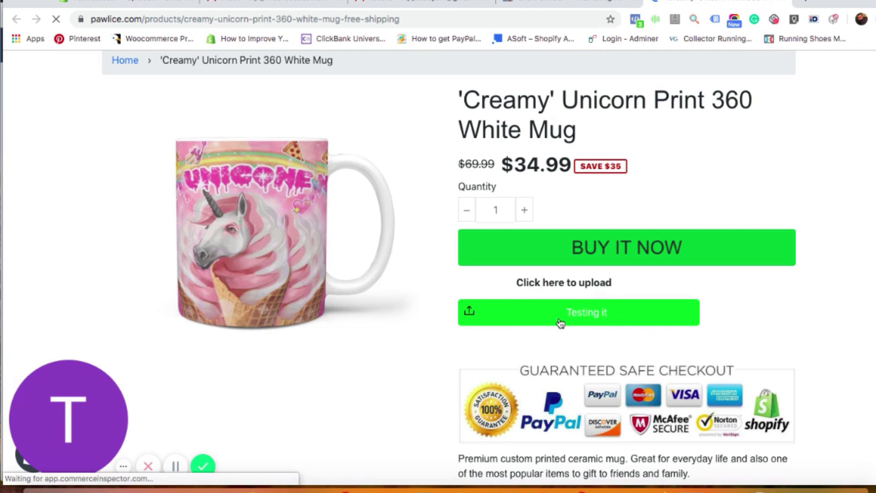
pyautogui.click(470, 319)
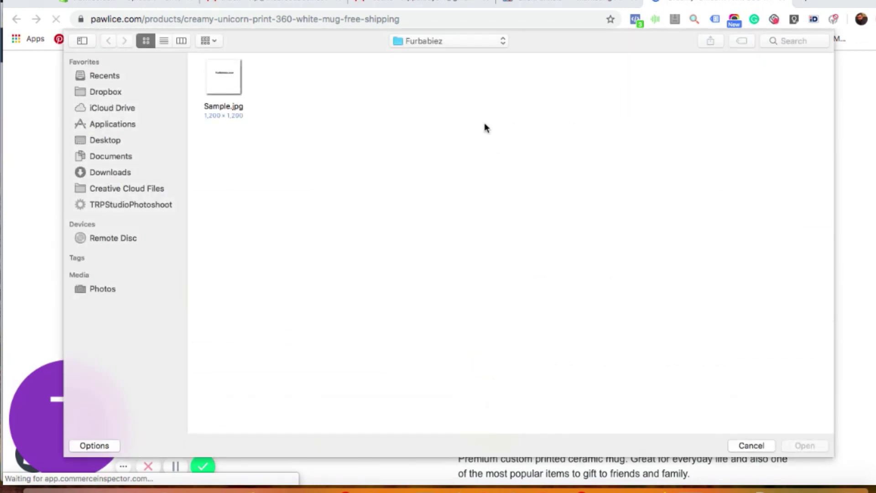
pyautogui.click(751, 445)
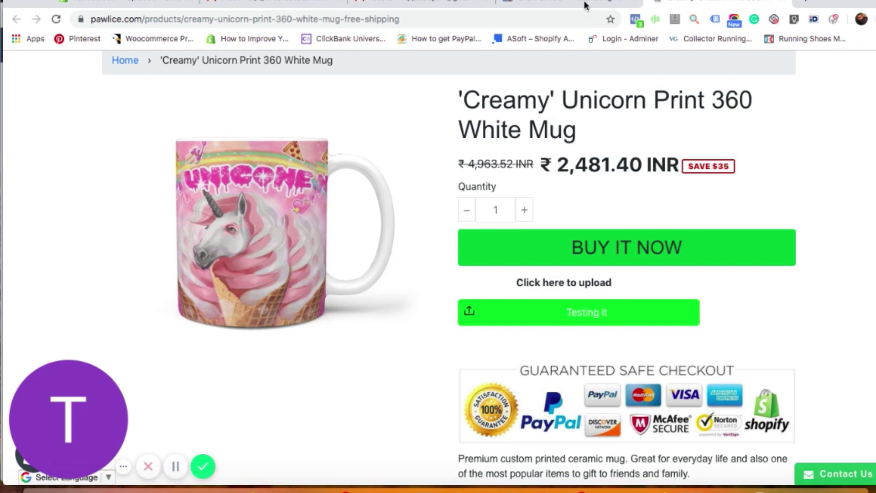
# Step: In button style settings, replace the button text 'Testing it' with 'Upload Now!'
pyautogui.click(118, 2)
pyautogui.scroll(-3, 475, 272)
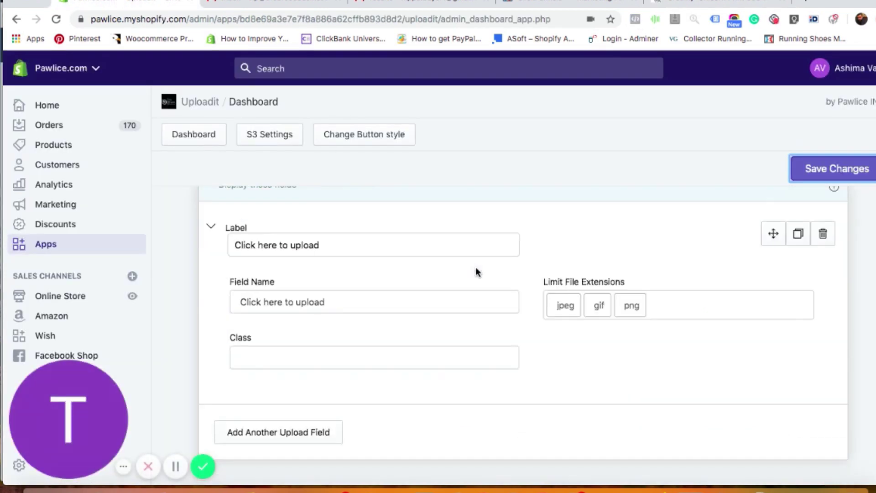
pyautogui.scroll(3, 475, 272)
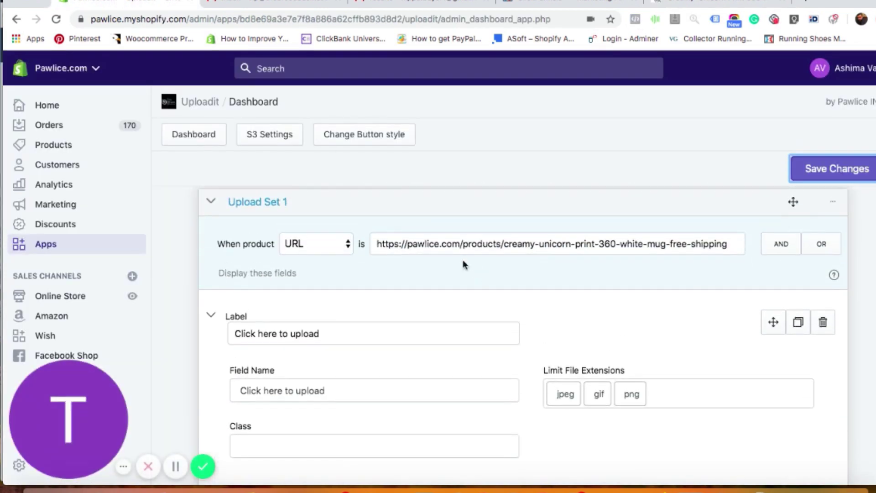
pyautogui.click(390, 145)
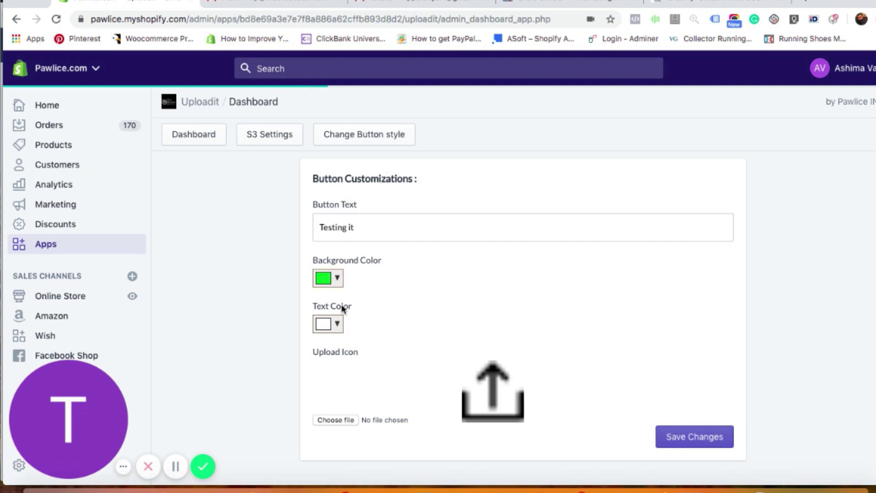
pyautogui.click(370, 234)
pyautogui.tripleClick(370, 233)
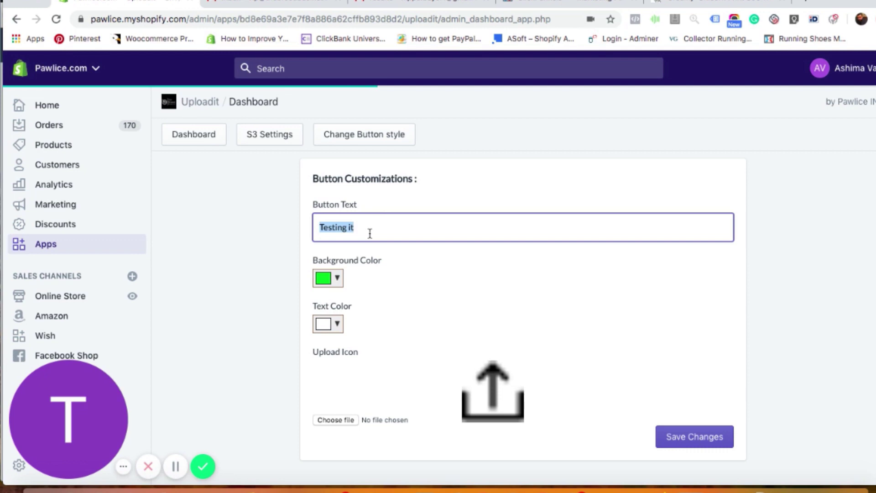
pyautogui.write('Upload Now!')
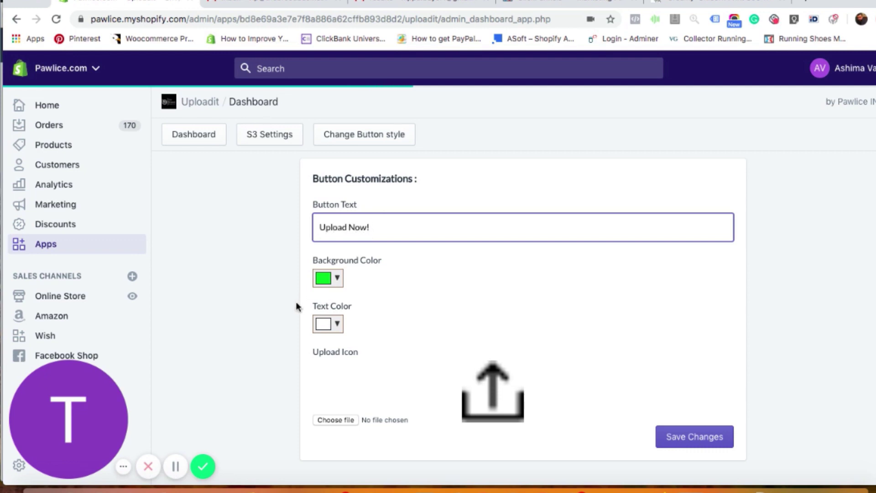
pyautogui.click(747, 6)
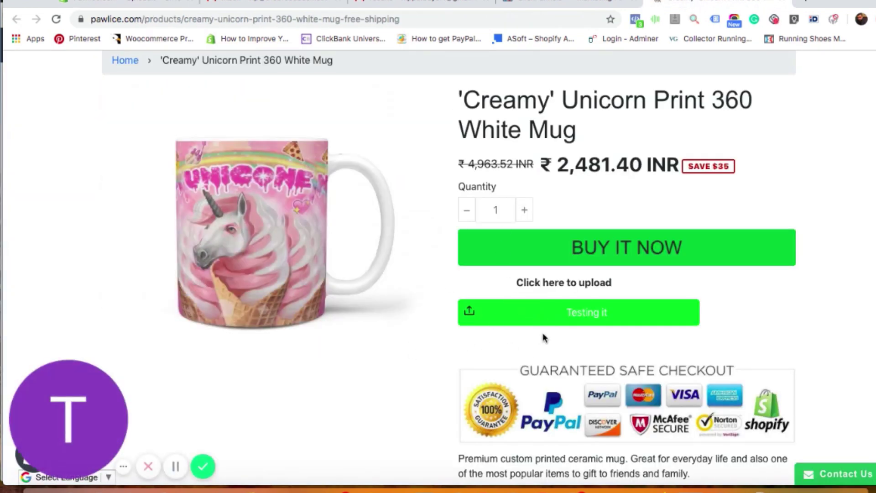
pyautogui.click(128, 4)
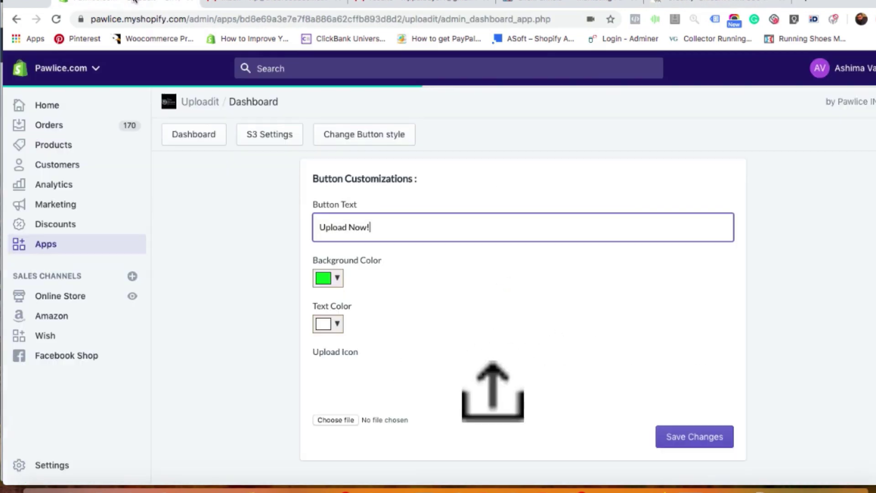
# Step: Set the upload button's background colour to red #e12727 and save the button style
pyautogui.click(325, 279)
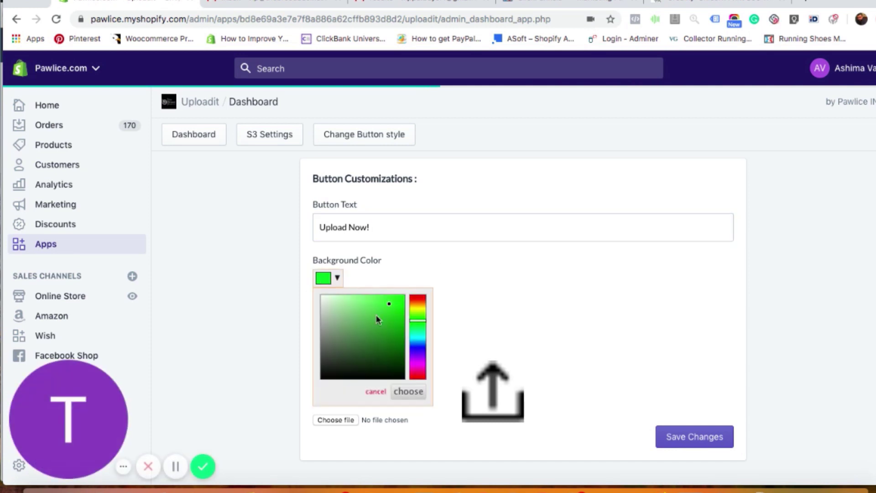
pyautogui.moveTo(417, 324); pyautogui.dragTo(420, 293)
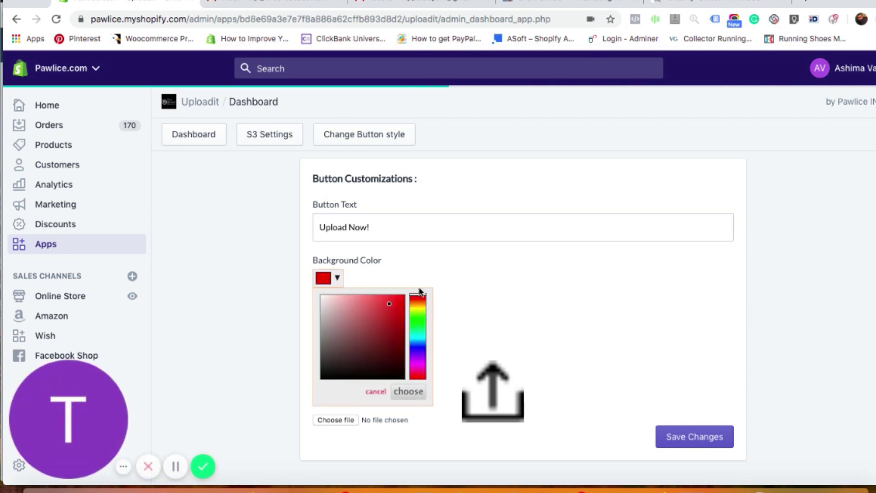
pyautogui.click(535, 285)
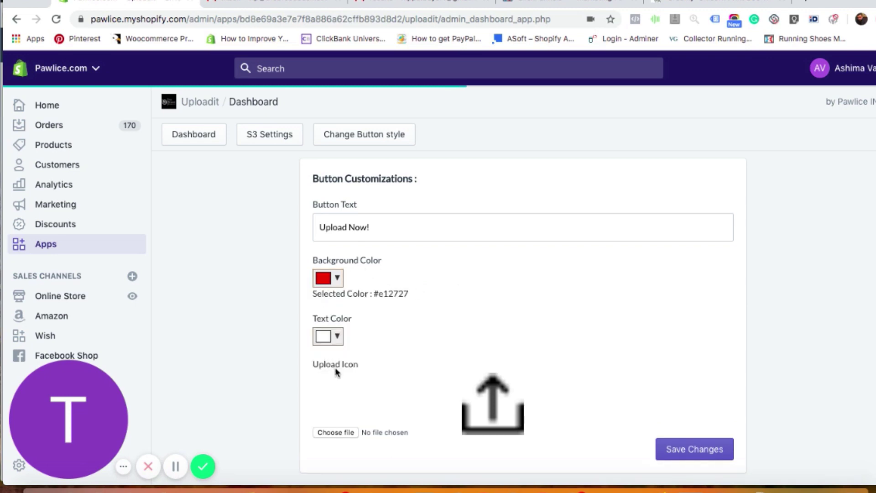
pyautogui.scroll(-1, 518, 405)
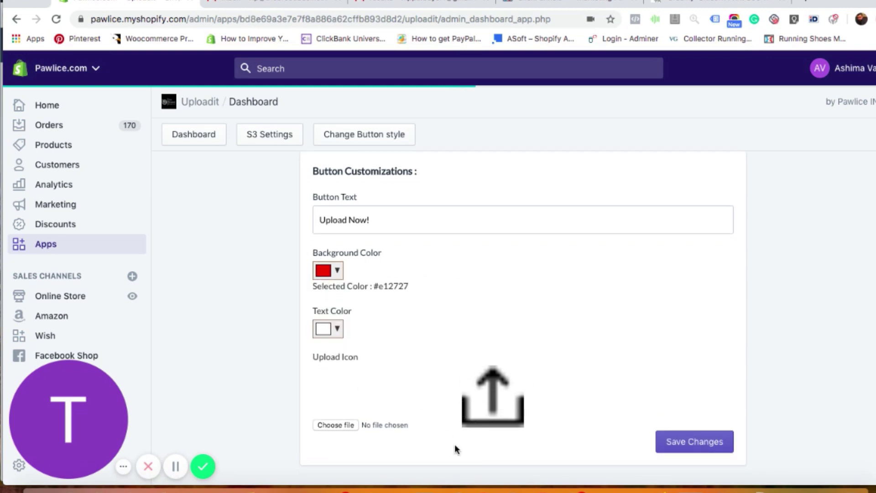
pyautogui.click(728, 2)
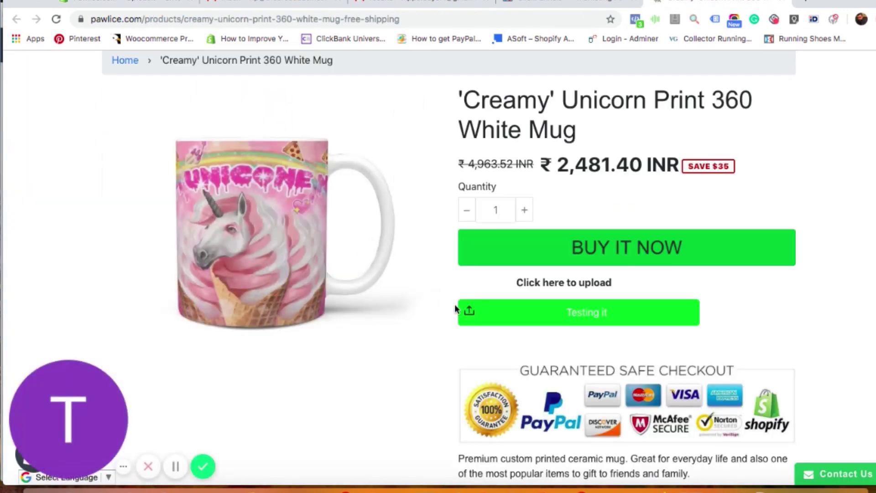
pyautogui.click(148, 7)
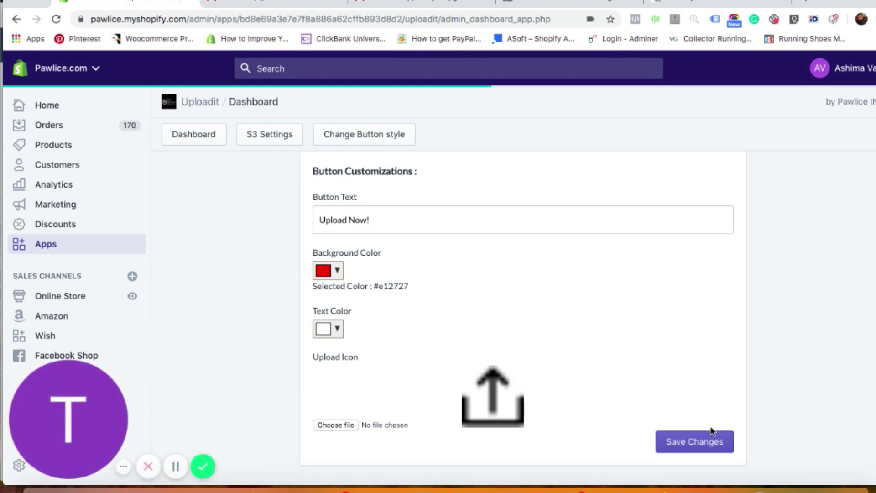
pyautogui.click(690, 447)
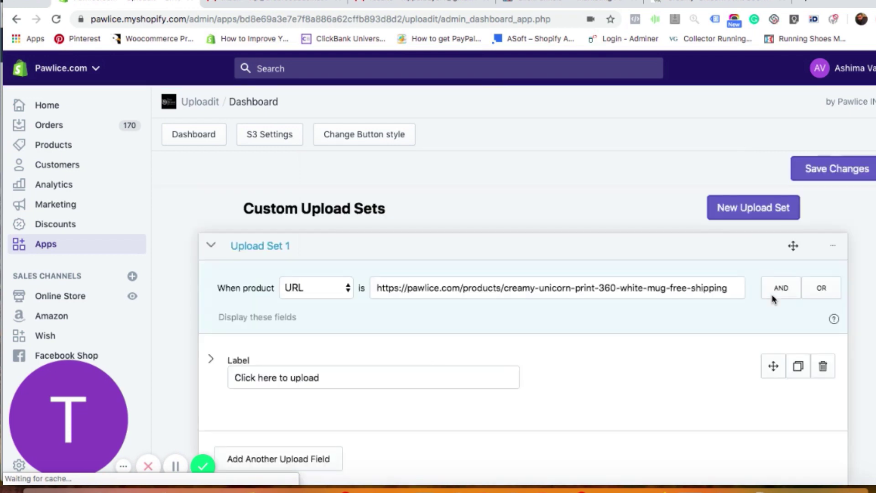
# Step: Reload the mug page and check the red 'Upload Now!' button under 'Click here to upload'
pyautogui.click(683, 3)
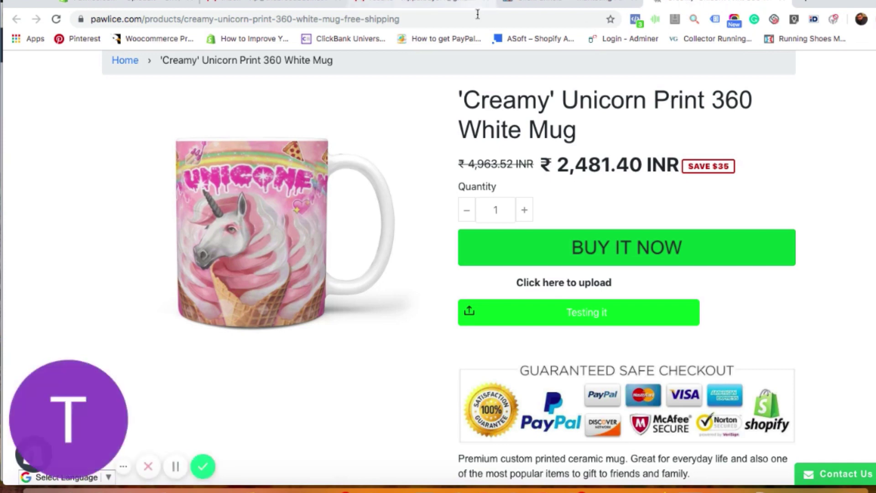
pyautogui.click(495, 19)
pyautogui.click(496, 20)
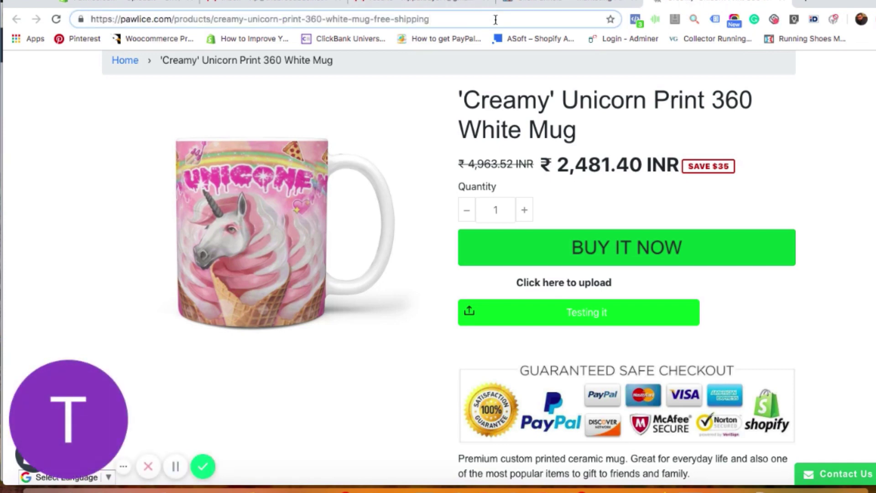
pyautogui.press('Return')
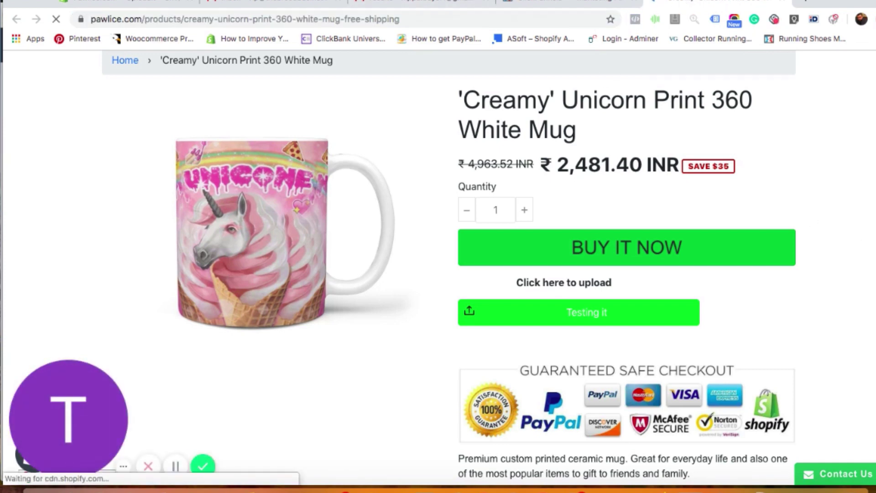
pyautogui.scroll(-6, 823, 252)
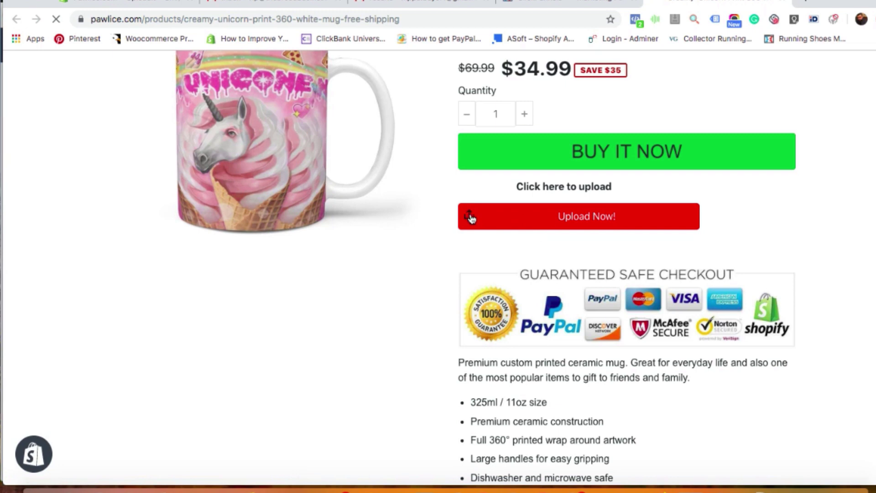
pyautogui.scroll(2, 779, 218)
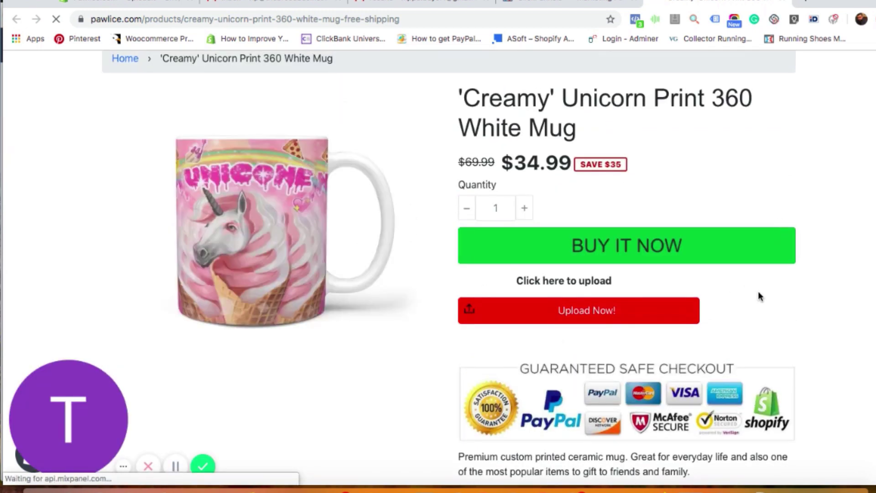
pyautogui.scroll(-2, 758, 295)
pyautogui.moveTo(458, 342); pyautogui.dragTo(712, 371)
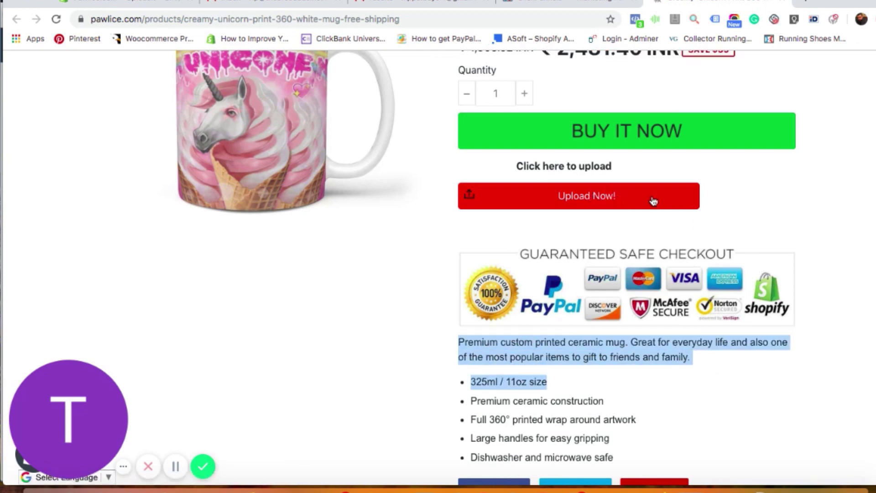
pyautogui.scroll(2, 596, 228)
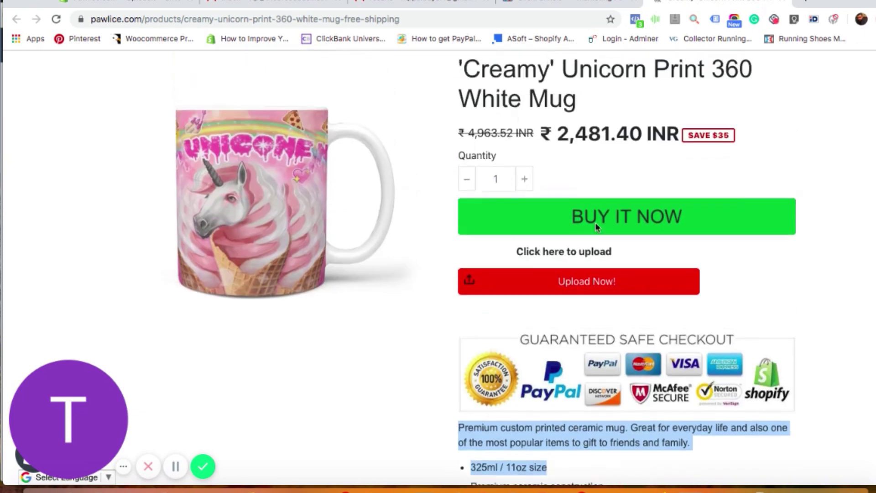
# Step: Pick Sample.jpg for upload and crop it tightly around the FurBabizes.com text
pyautogui.click(575, 287)
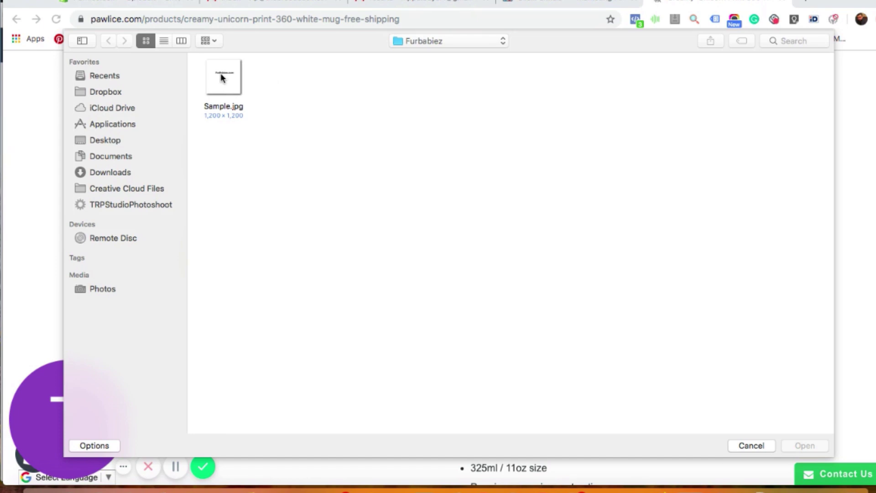
pyautogui.doubleClick(222, 78)
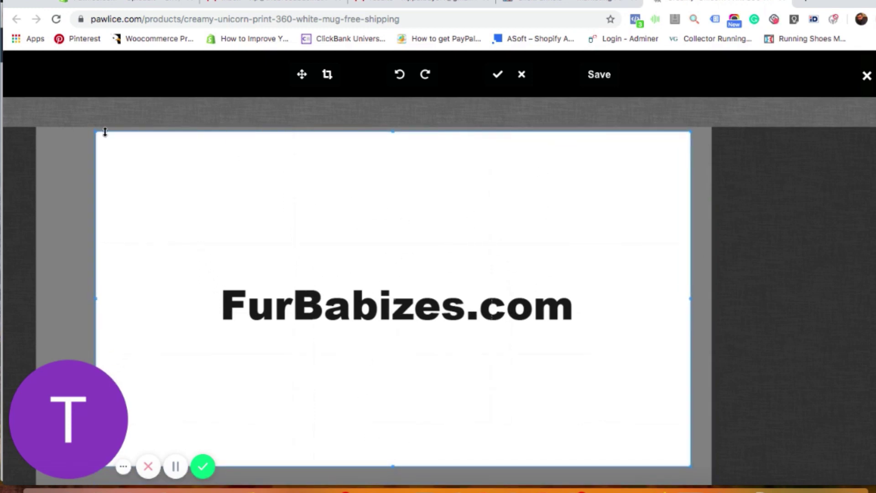
pyautogui.moveTo(96, 132); pyautogui.dragTo(158, 195)
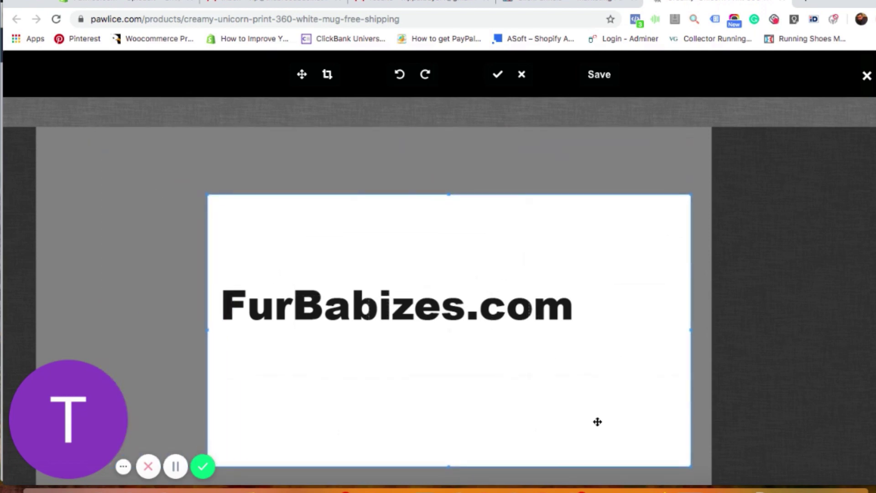
pyautogui.moveTo(688, 467); pyautogui.dragTo(577, 380)
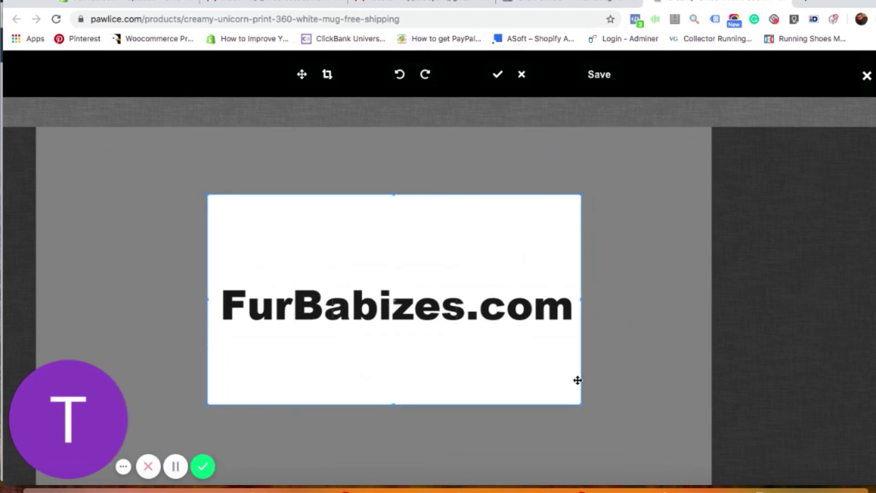
pyautogui.click(499, 76)
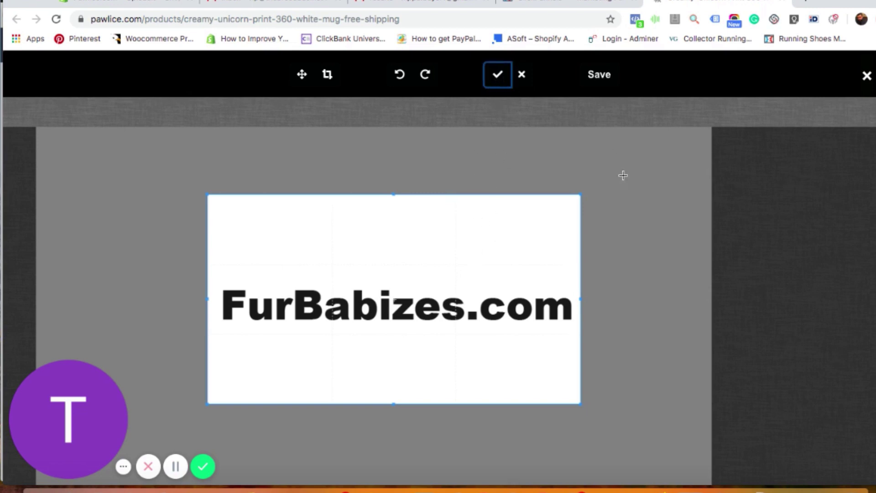
pyautogui.click(608, 79)
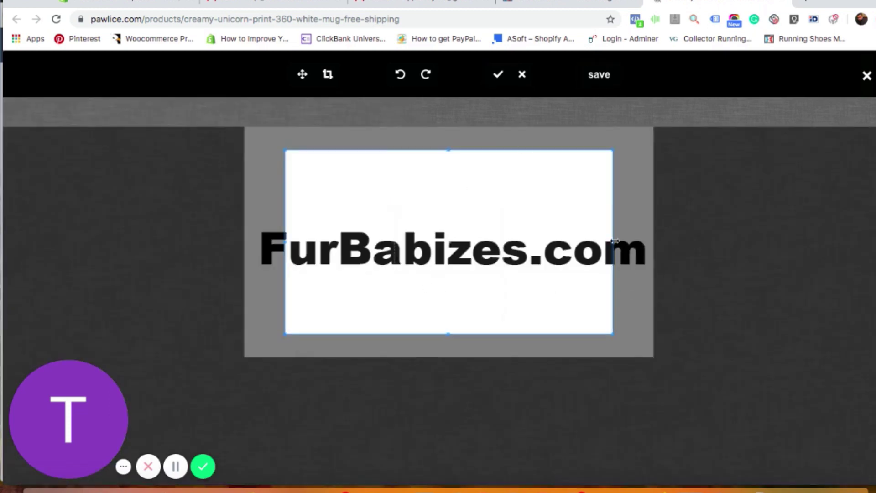
# Step: Widen the crop box on both sides, then save and apply the adjusted crop
pyautogui.moveTo(614, 241); pyautogui.dragTo(643, 241)
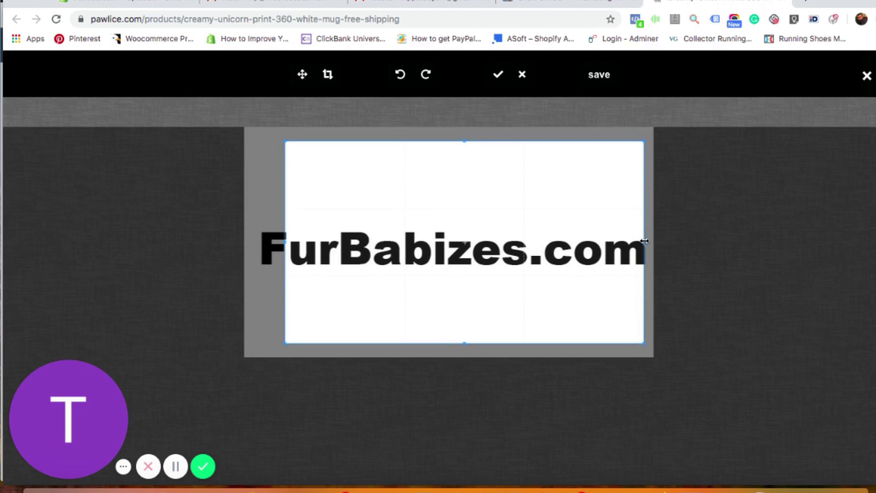
pyautogui.moveTo(285, 245); pyautogui.dragTo(256, 245)
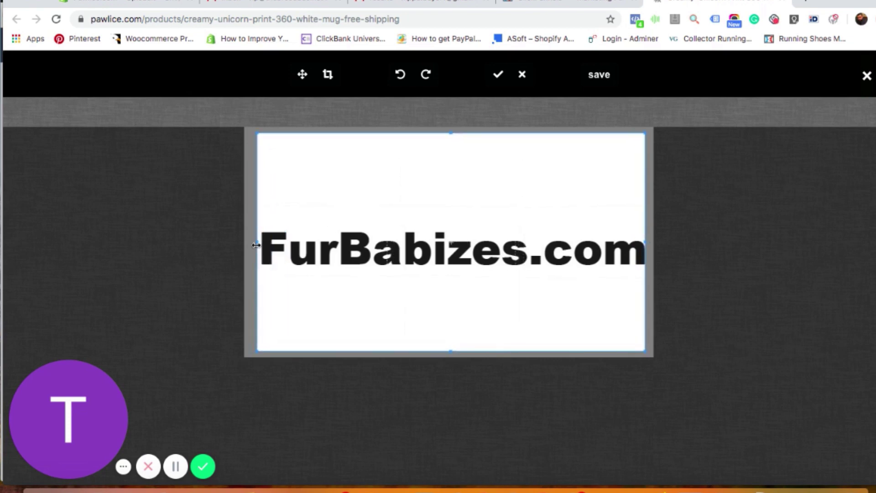
pyautogui.click(595, 77)
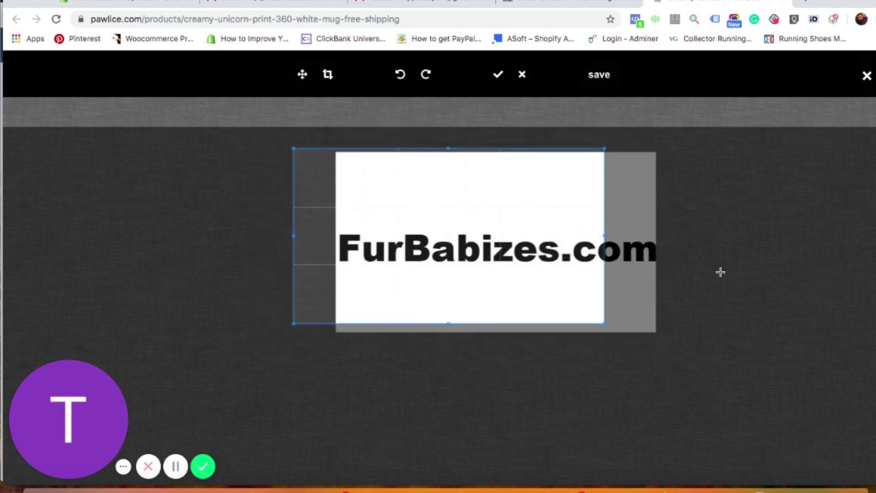
pyautogui.click(498, 75)
# Step: Close the image editor with Sample.jpg attached and buy the mug via BUY IT NOW
pyautogui.click(866, 76)
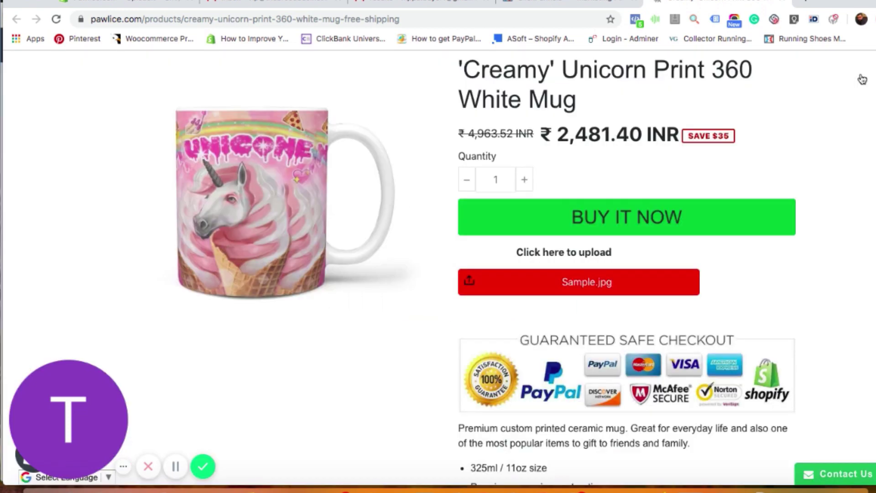
pyautogui.scroll(-1, 662, 263)
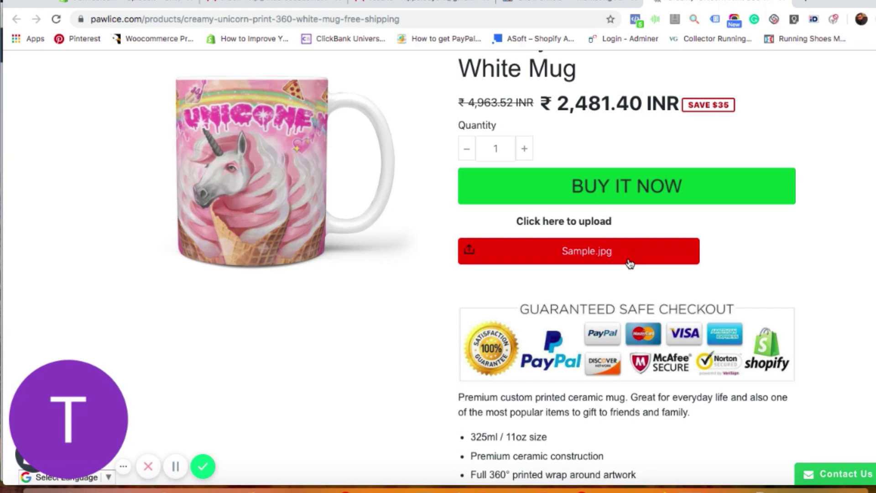
pyautogui.click(626, 191)
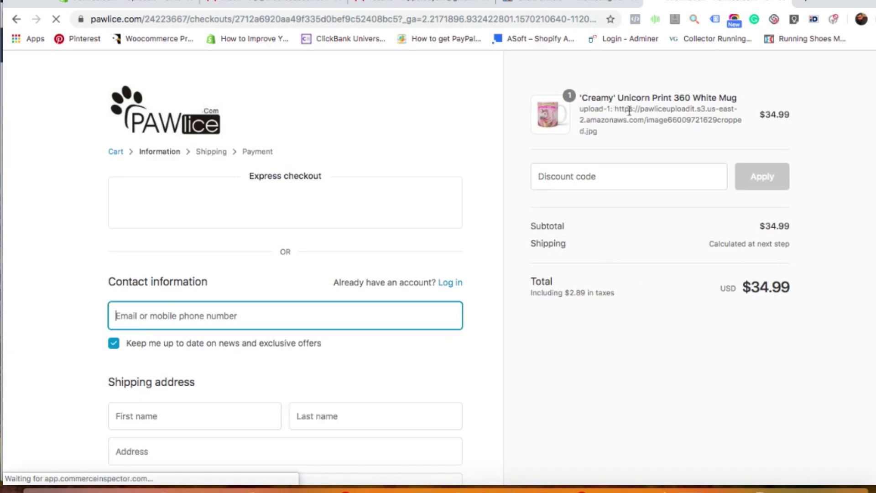
# Step: Inspect the mug order line's uploaded-image link in checkout, then return to the Uploadit dashboard
pyautogui.moveTo(614, 109); pyautogui.dragTo(633, 138)
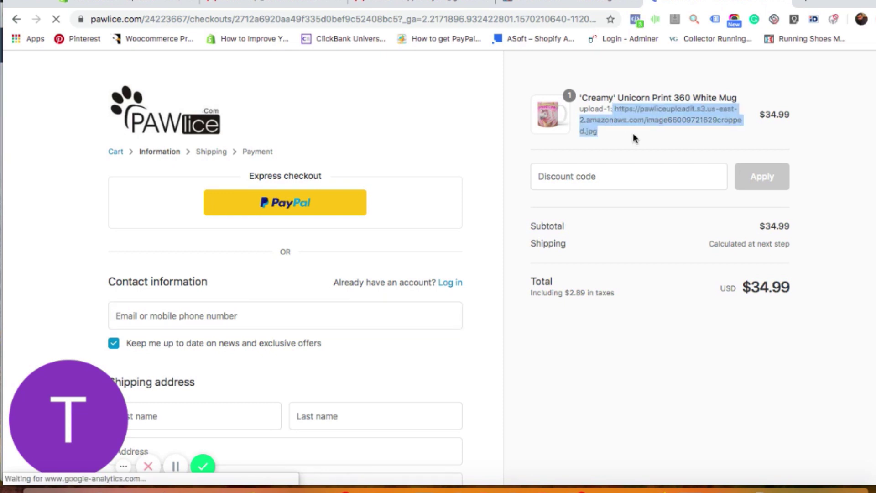
pyautogui.click(634, 139)
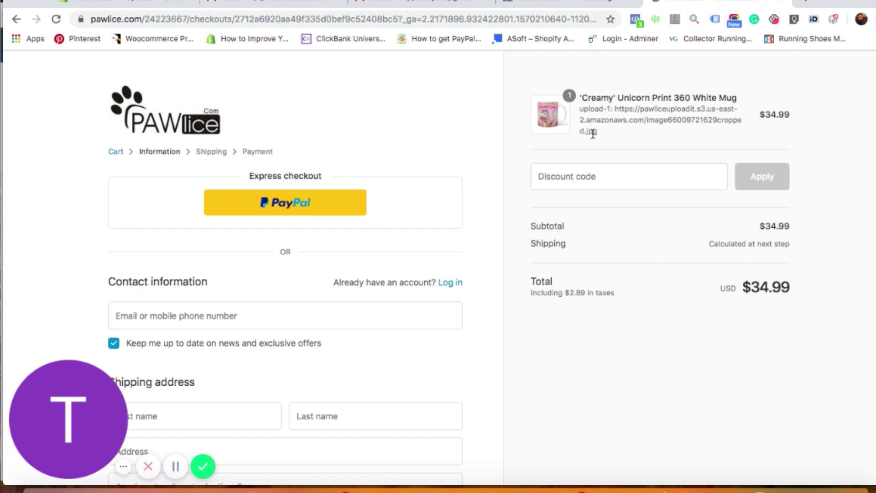
pyautogui.moveTo(583, 119); pyautogui.dragTo(628, 132)
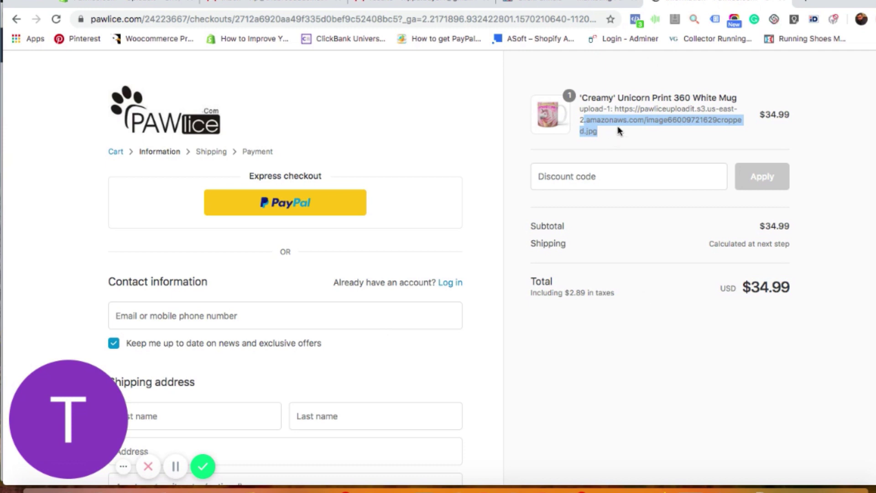
pyautogui.click(636, 121)
pyautogui.moveTo(610, 112); pyautogui.dragTo(625, 139)
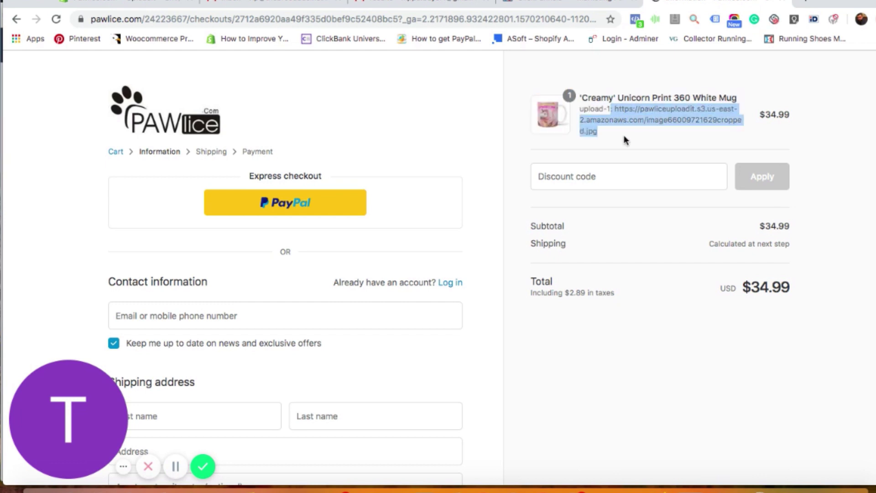
pyautogui.click(146, 10)
pyautogui.scroll(-1, 562, 249)
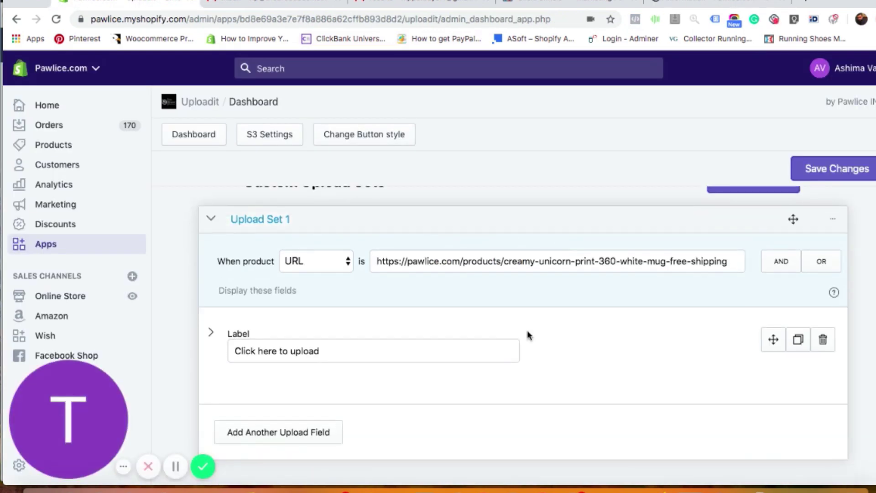
pyautogui.click(276, 438)
pyautogui.scroll(-2, 504, 357)
pyautogui.scroll(-1, 504, 357)
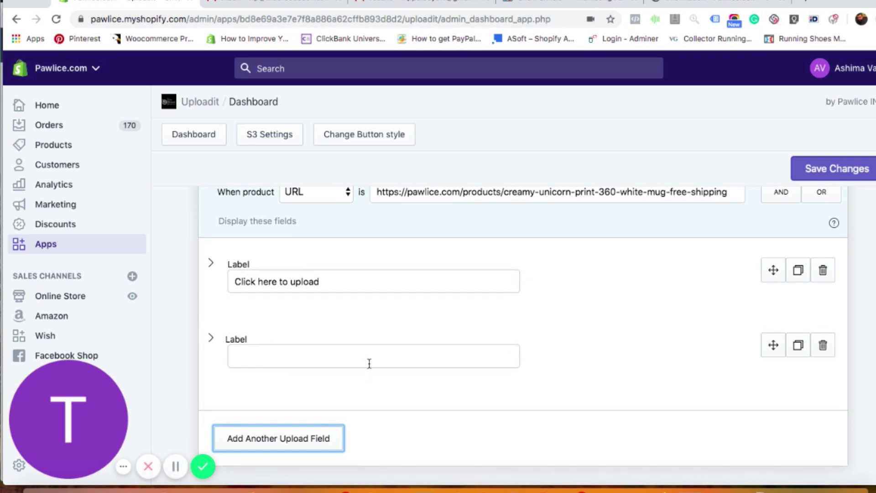
pyautogui.click(823, 348)
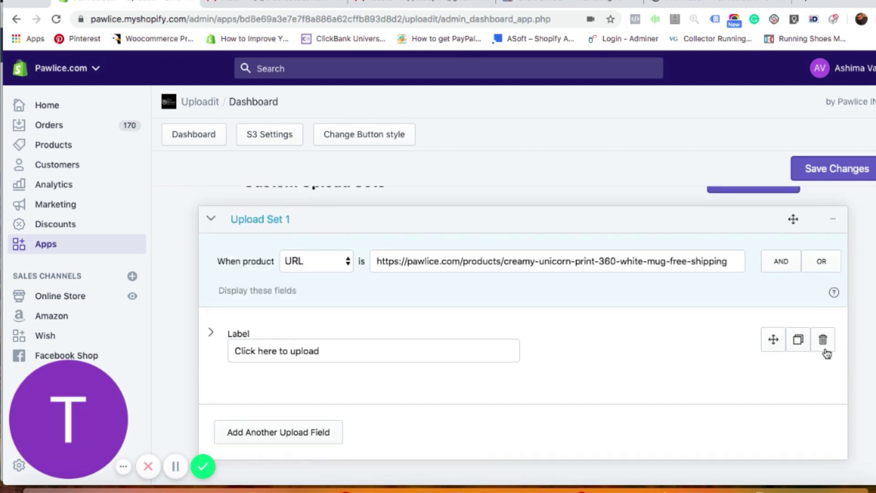
pyautogui.scroll(1, 825, 354)
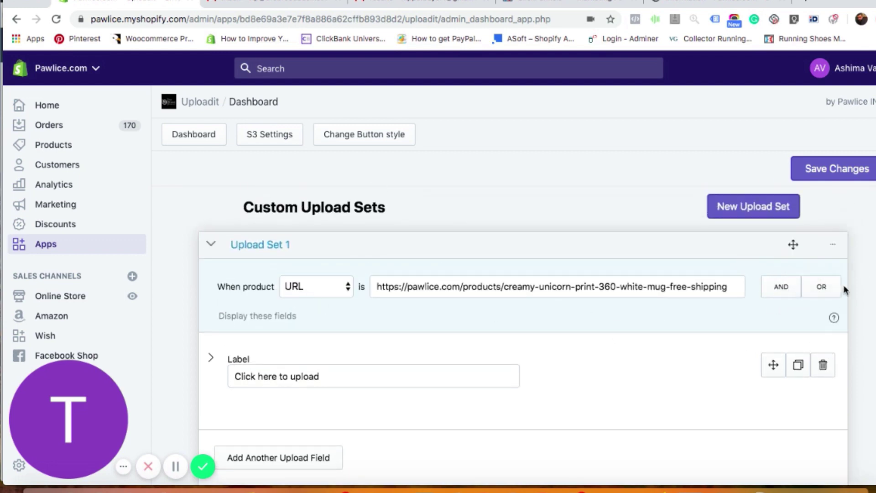
# Step: Change Upload Set 1's condition to match on Type with the value 'backpack'
pyautogui.click(327, 286)
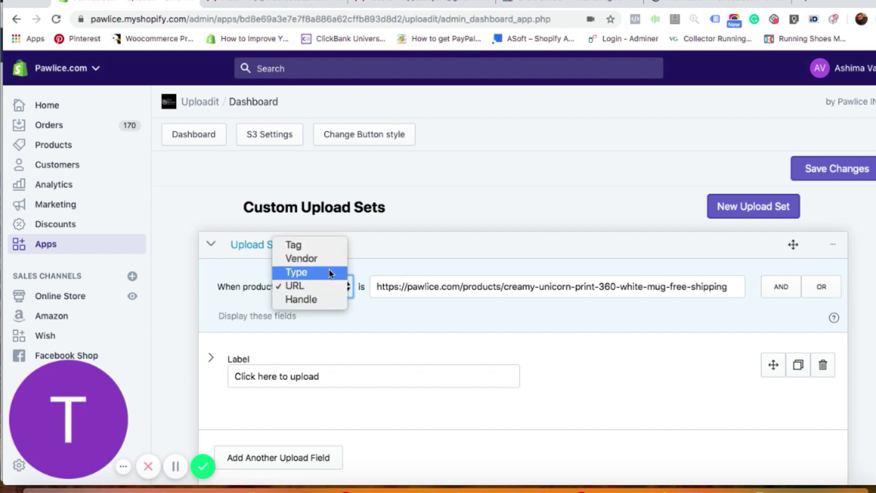
pyautogui.click(331, 272)
pyautogui.click(449, 294)
pyautogui.press('super+a')
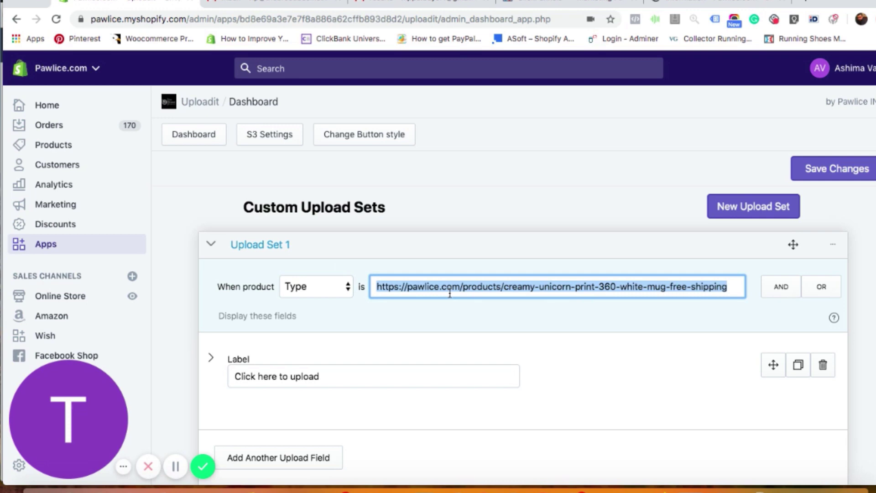
pyautogui.write('backpack')
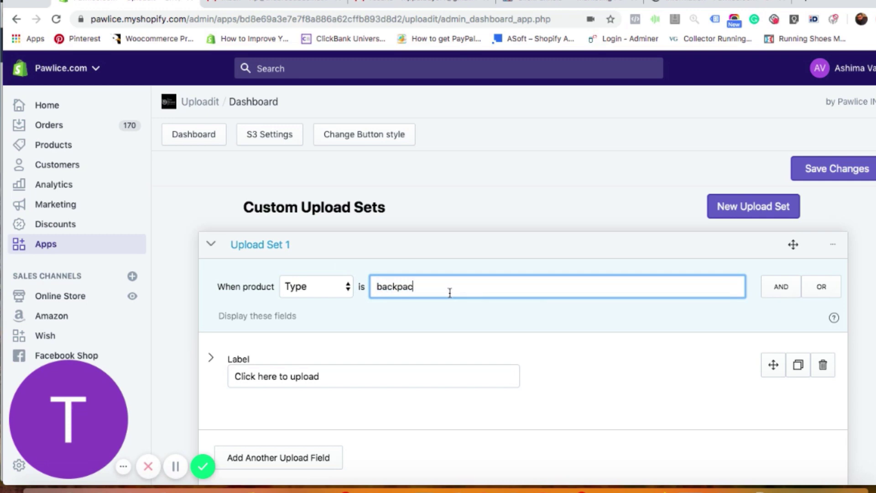
pyautogui.click(641, 319)
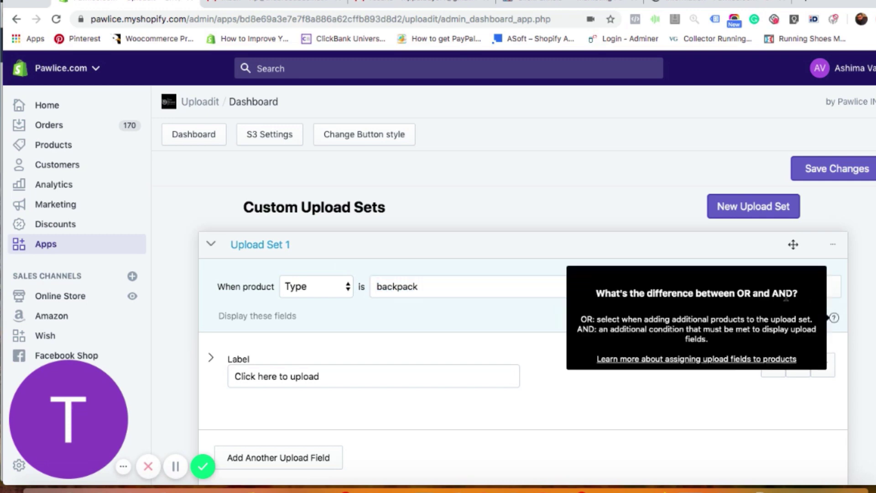
pyautogui.moveTo(838, 321)
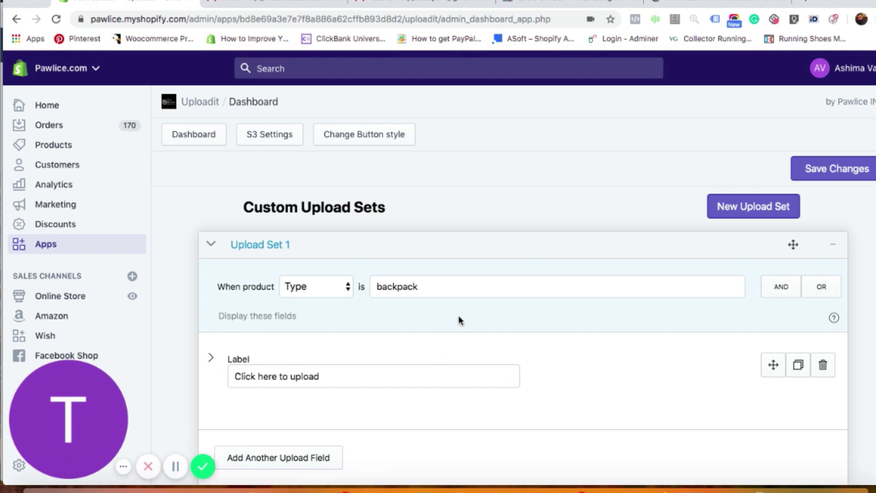
# Step: Switch the condition back to URL, keeping the 'backpack' value
pyautogui.scroll(-1, 460, 319)
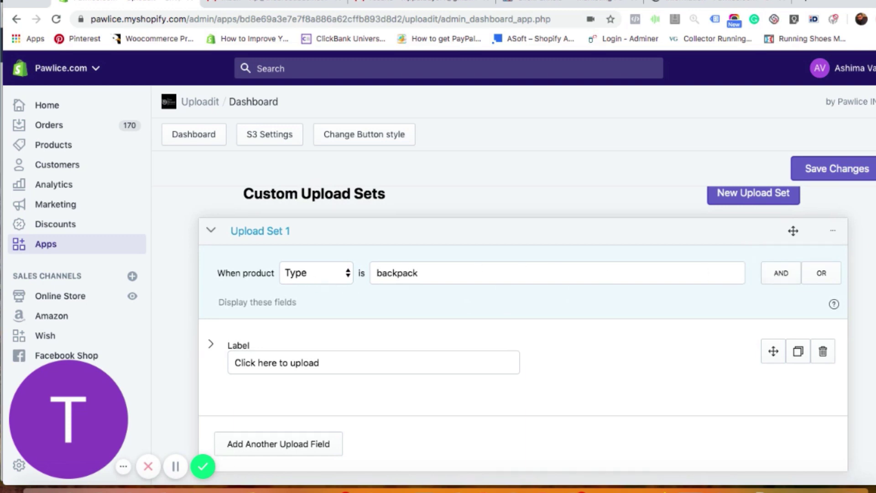
pyautogui.click(333, 276)
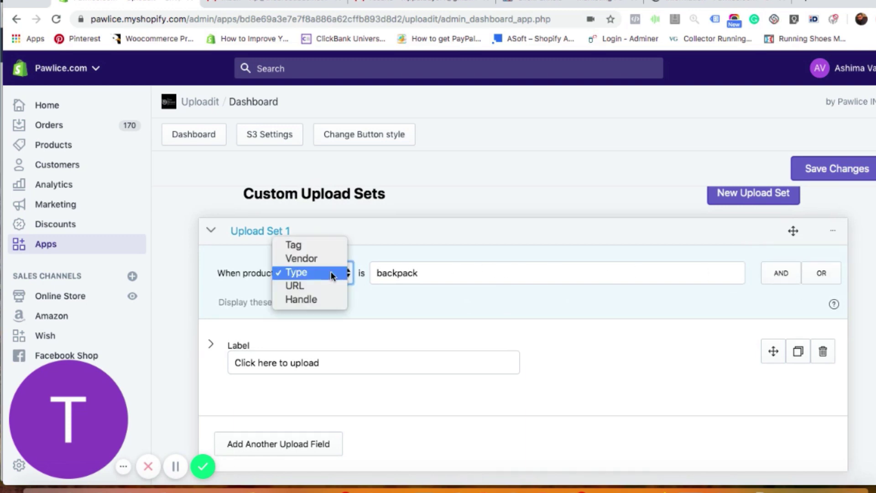
pyautogui.click(311, 286)
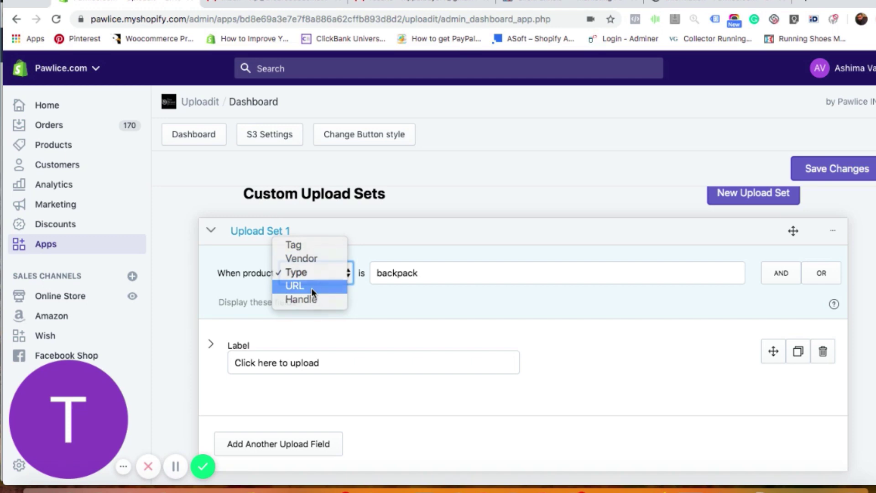
pyautogui.scroll(-1, 587, 294)
pyautogui.scroll(1, 587, 295)
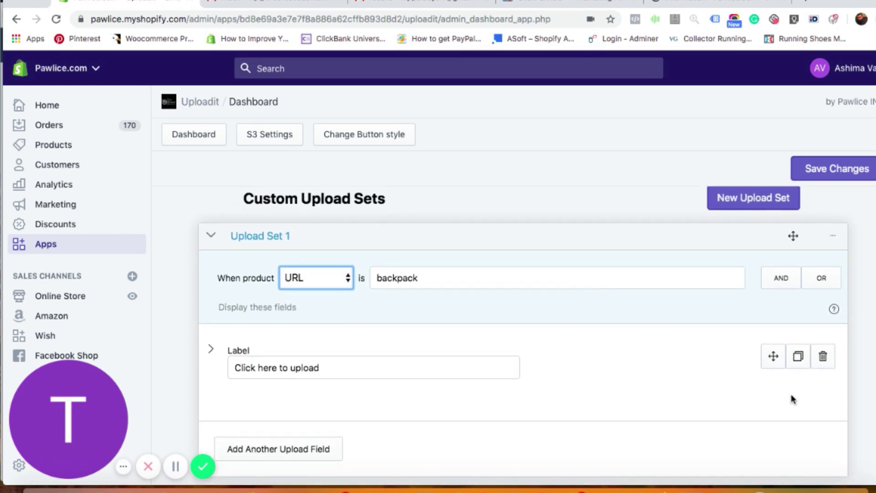
pyautogui.scroll(-1, 798, 363)
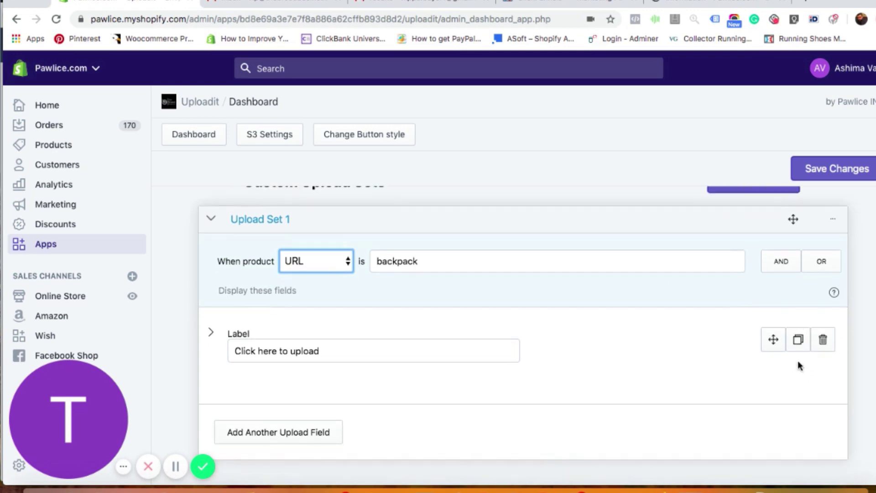
# Step: Duplicate the 'Click here to upload' field, then delete the copy
pyautogui.click(798, 341)
pyautogui.scroll(-1, 697, 379)
pyautogui.scroll(-1, 697, 379)
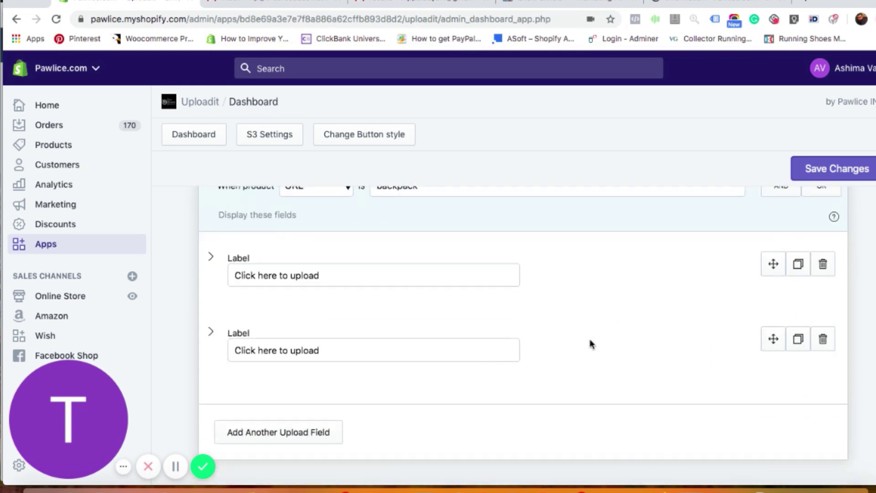
pyautogui.click(824, 345)
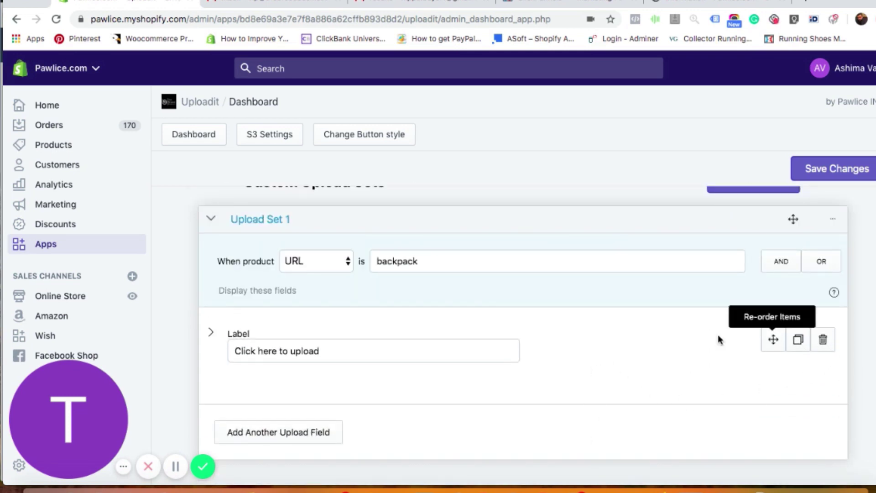
pyautogui.scroll(1, 683, 335)
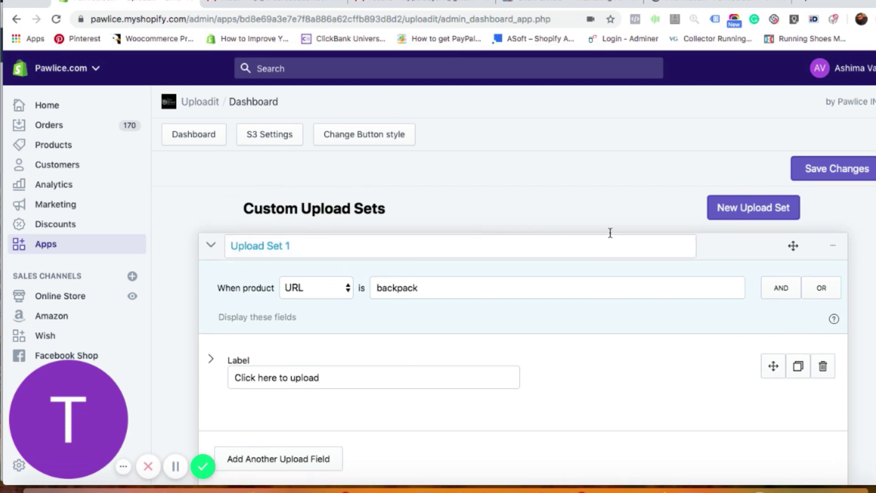
# Step: Create Upload Set 2, which starts with a Tag condition and blank value and Label fields
pyautogui.click(747, 215)
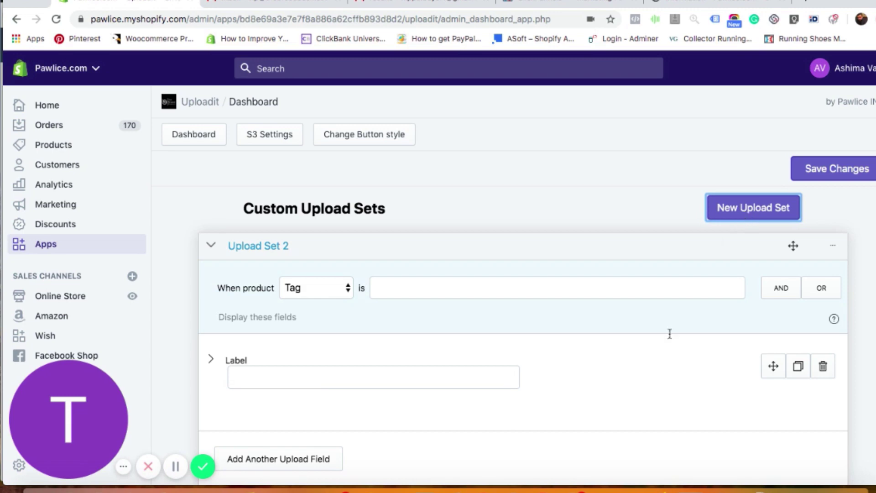
pyautogui.scroll(-6, 637, 391)
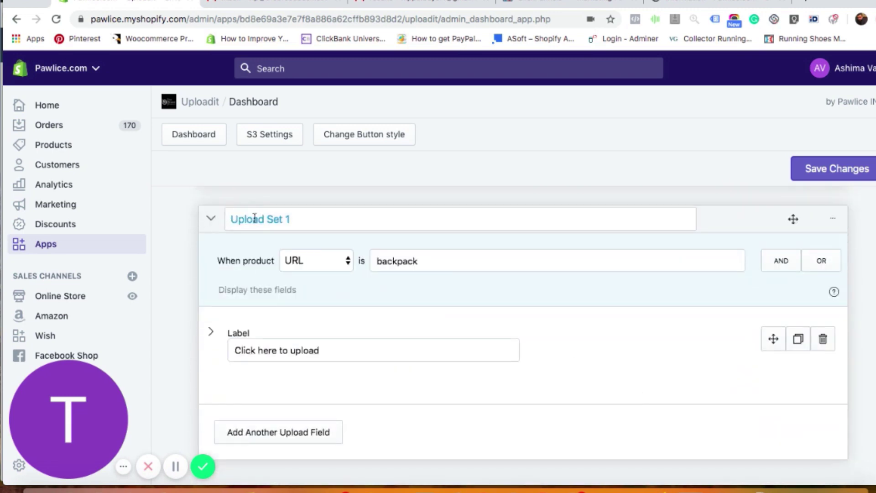
pyautogui.scroll(6, 219, 219)
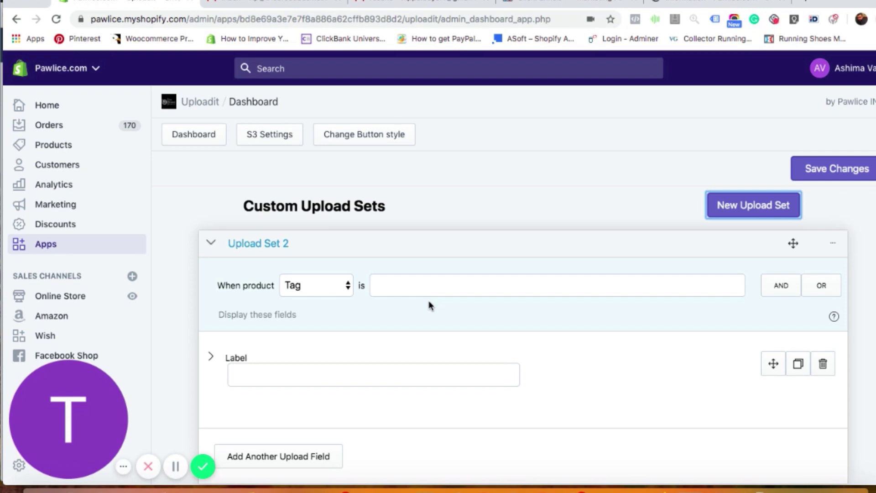
pyautogui.scroll(-2, 436, 288)
pyautogui.scroll(2, 437, 286)
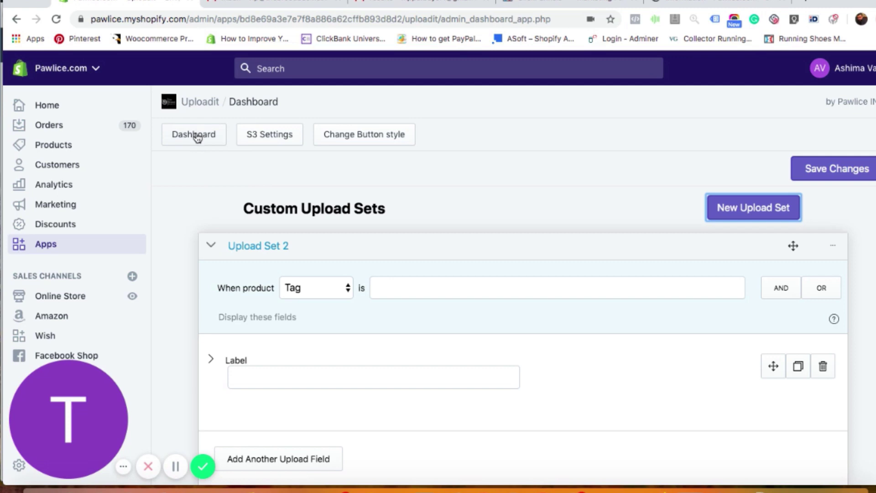